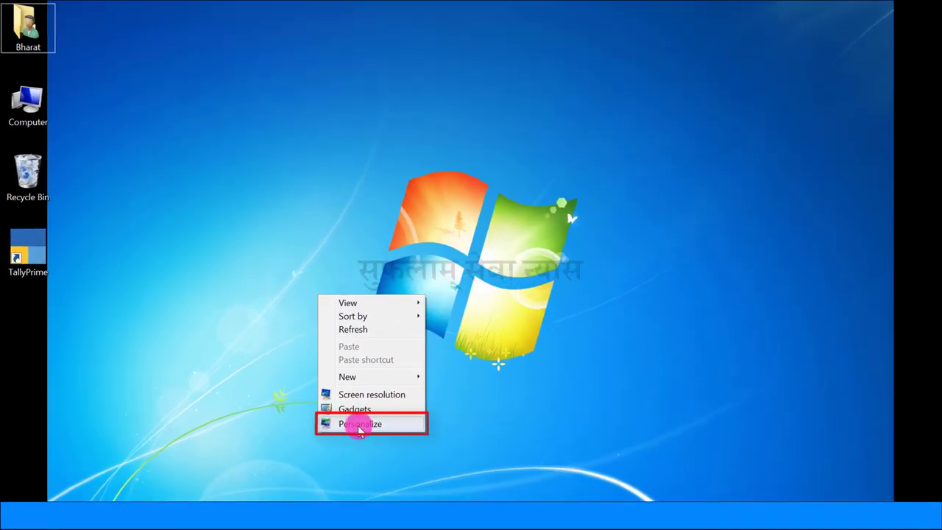
# Set the desktop background to the second picture in the Characters group, save the change and close the Personalization window.
pyautogui.click(477, 391)
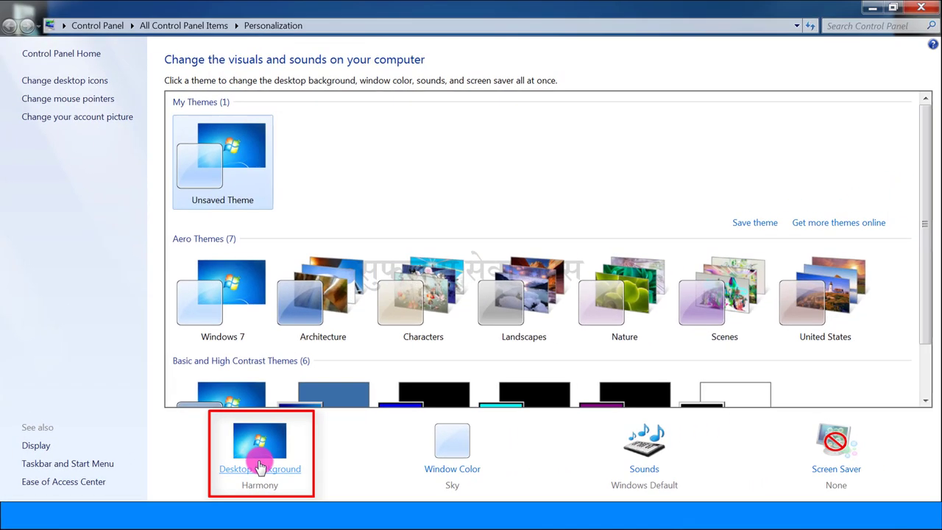
pyautogui.click(260, 466)
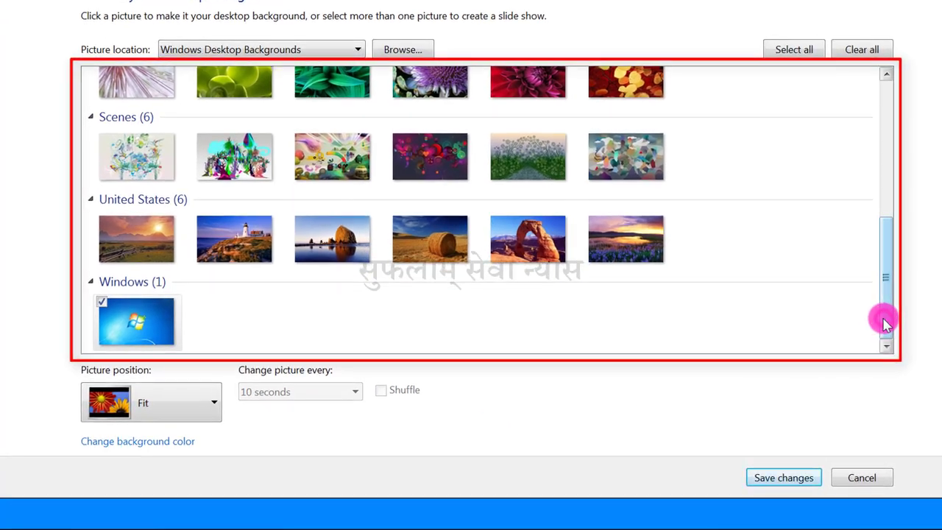
pyautogui.moveTo(830, 340); pyautogui.dragTo(838, 276)
pyautogui.moveTo(891, 246); pyautogui.dragTo(888, 152)
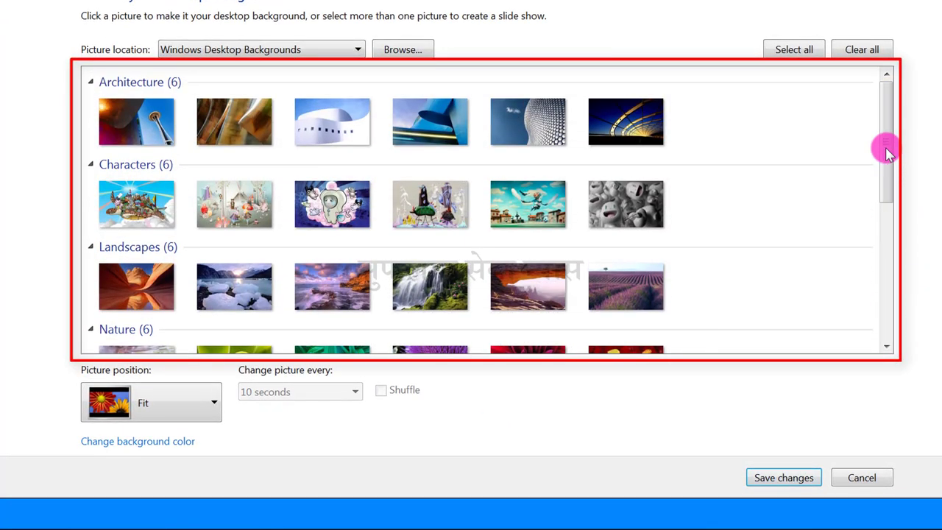
pyautogui.click(241, 212)
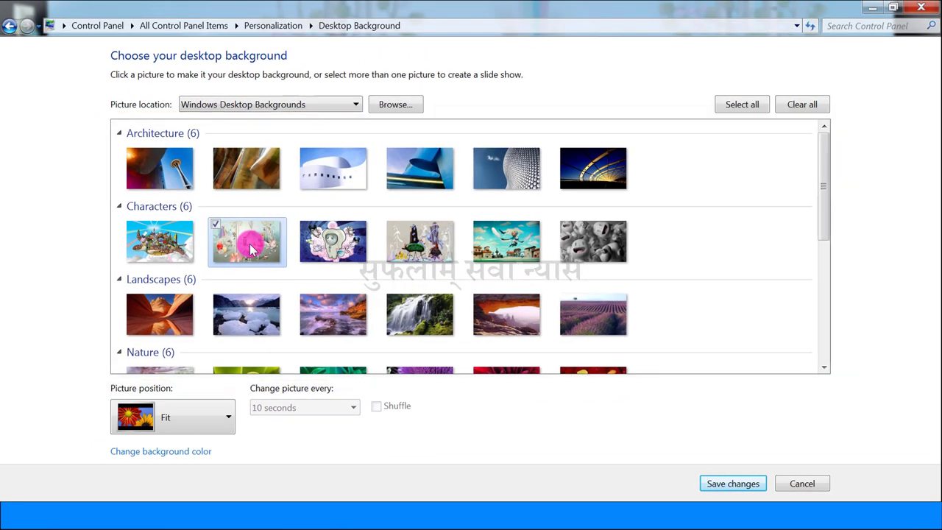
pyautogui.click(719, 485)
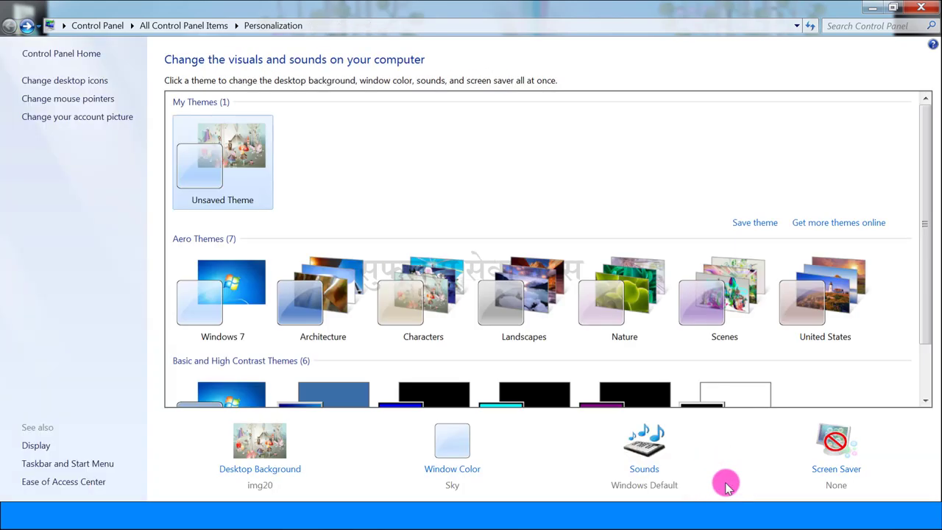
pyautogui.click(920, 10)
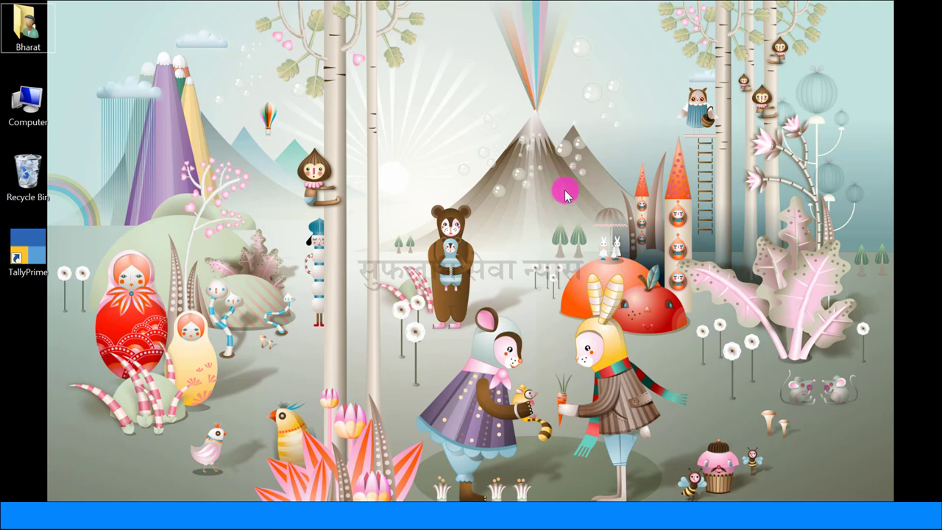
# Reopen the desktop background settings and view the folder browser for other pictures, closing it without choosing a folder.
pyautogui.rightClick(265, 322)
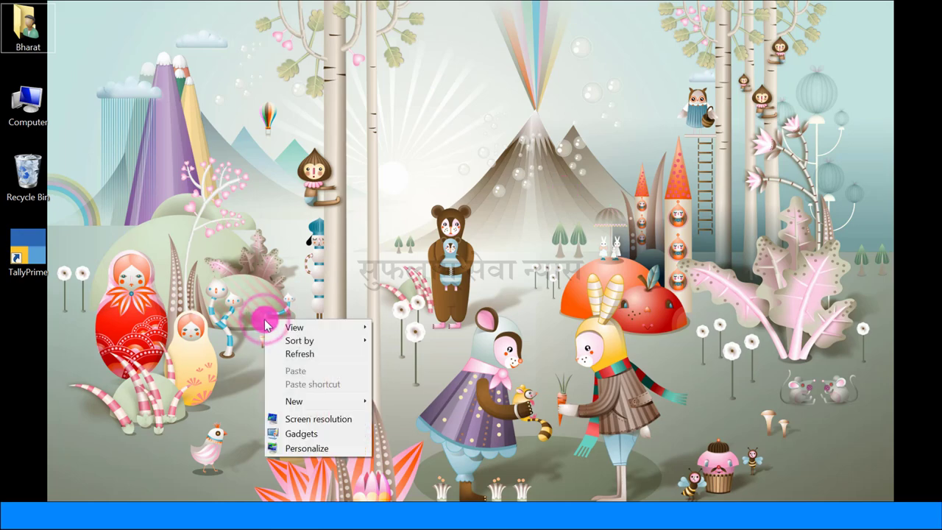
pyautogui.click(308, 448)
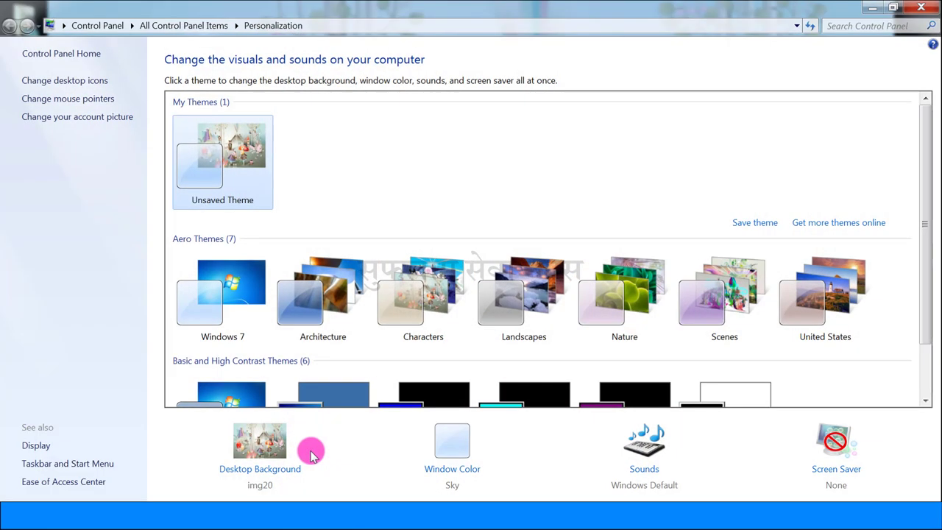
pyautogui.click(264, 464)
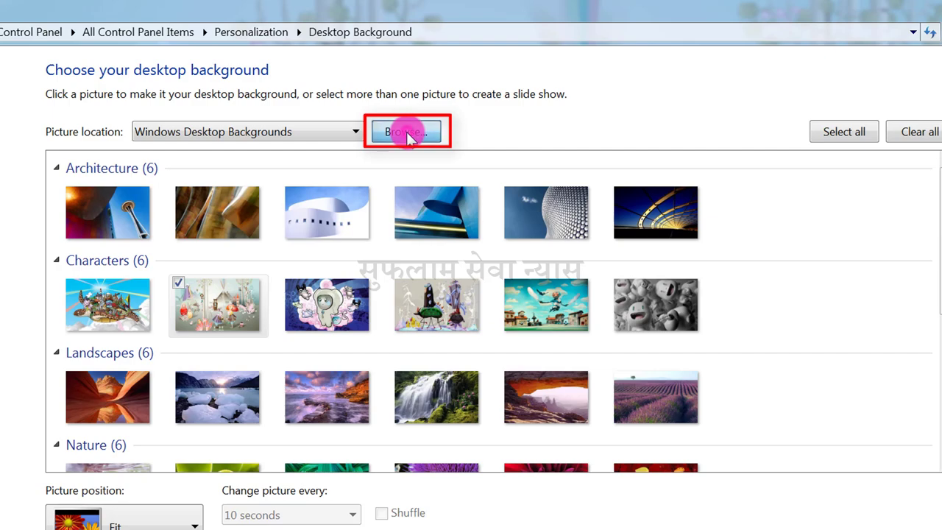
pyautogui.click(412, 134)
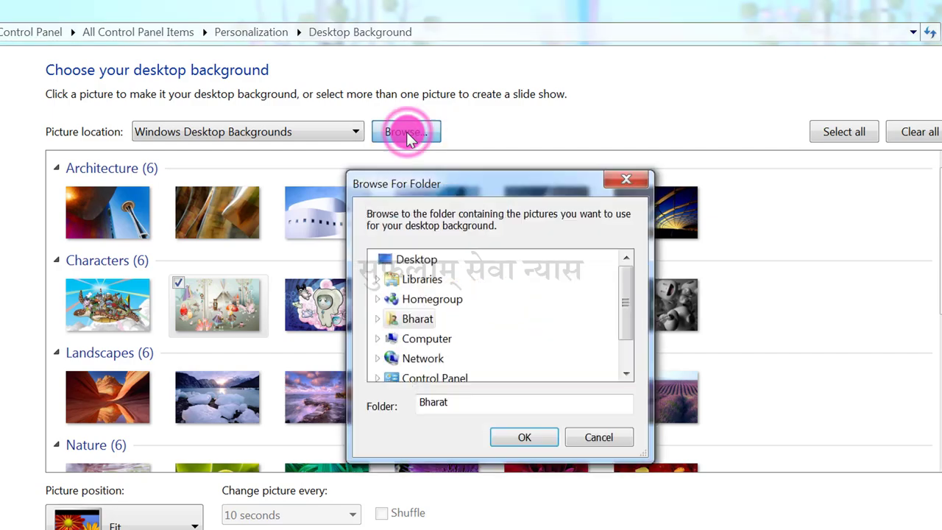
pyautogui.click(627, 179)
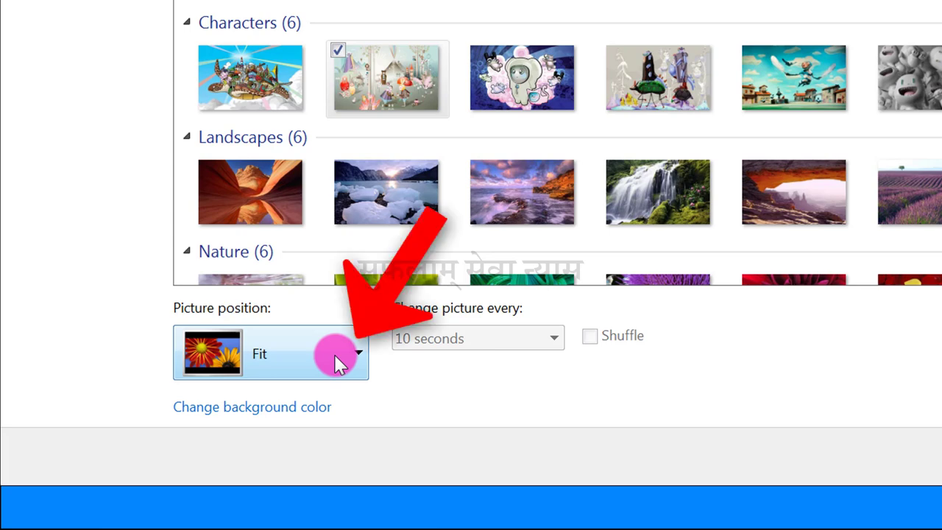
# Set the picture position to Stretch and select all of the Windows desktop background pictures for a slide show.
pyautogui.click(334, 354)
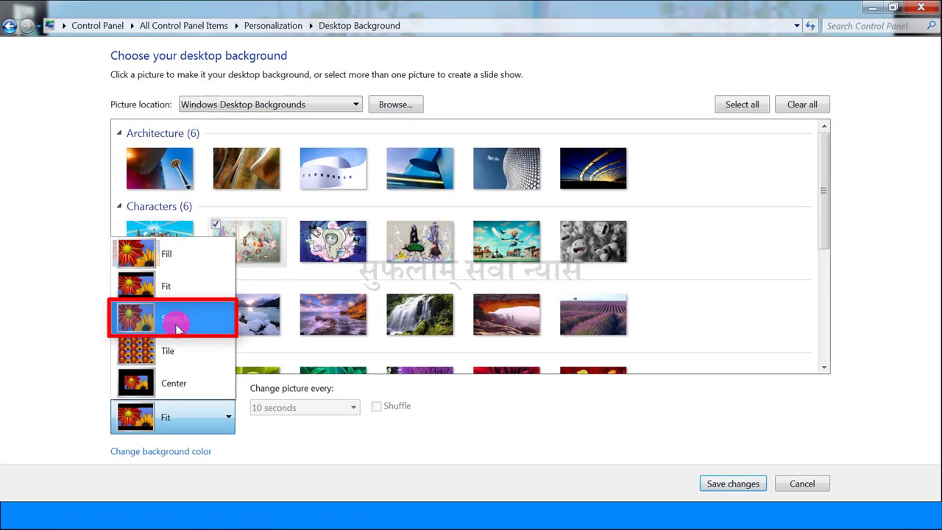
pyautogui.click(177, 328)
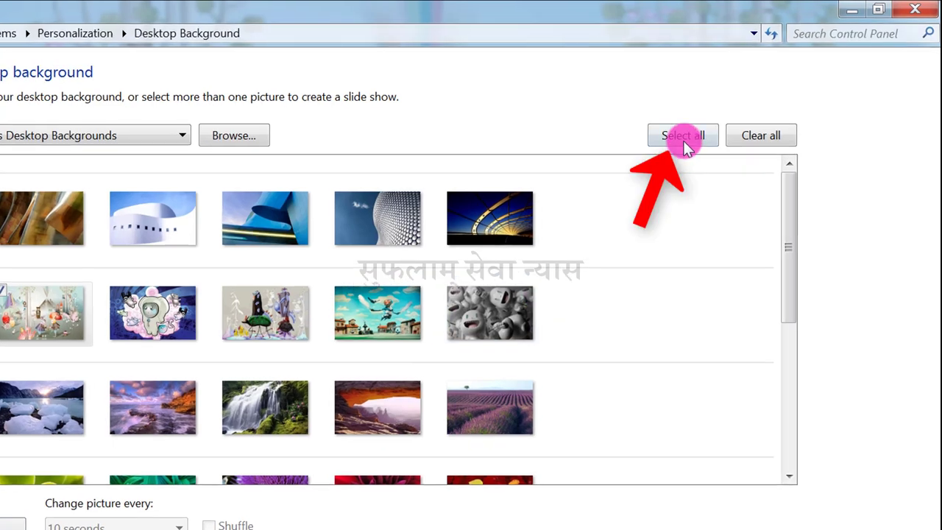
pyautogui.click(684, 137)
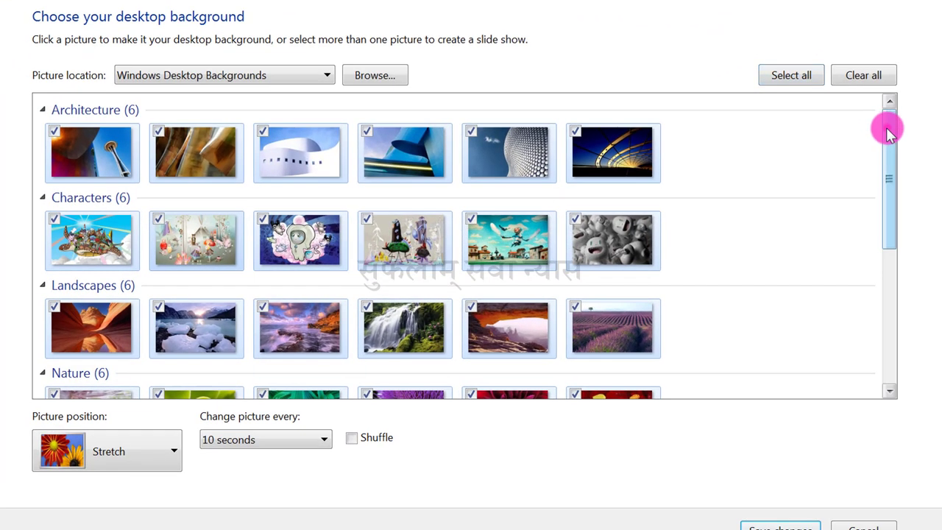
pyautogui.moveTo(804, 183); pyautogui.dragTo(807, 201)
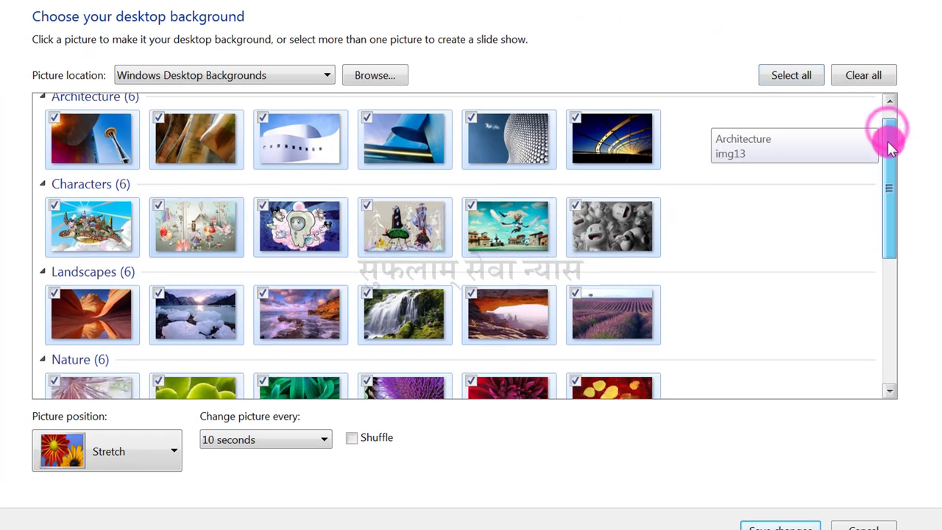
pyautogui.moveTo(889, 146); pyautogui.dragTo(899, 126)
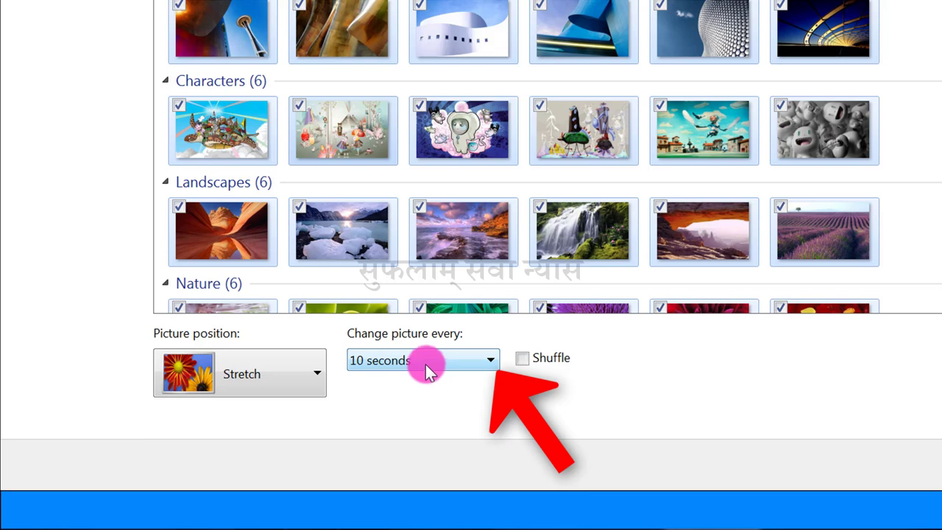
# Set the slide show to change the picture every 10 seconds, save the changes and close the Personalization window.
pyautogui.click(425, 363)
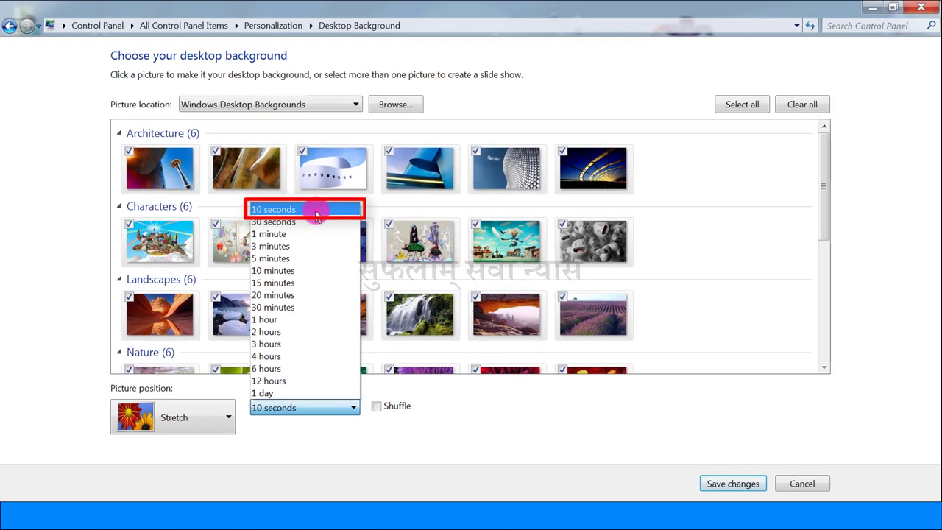
pyautogui.click(343, 183)
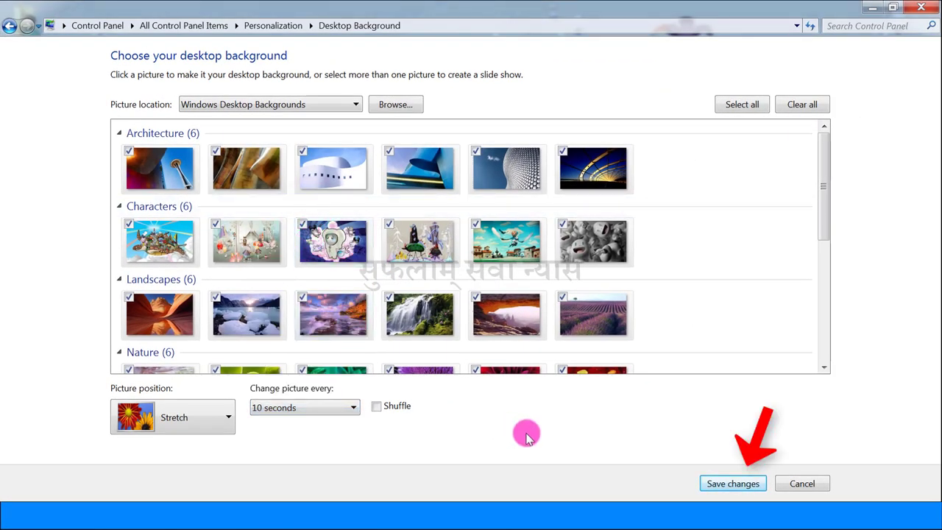
pyautogui.click(738, 483)
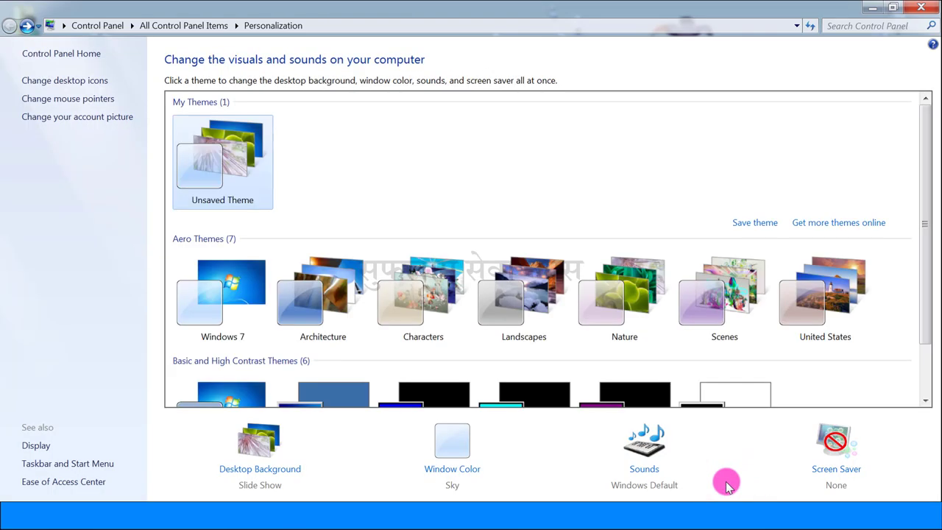
pyautogui.click(917, 7)
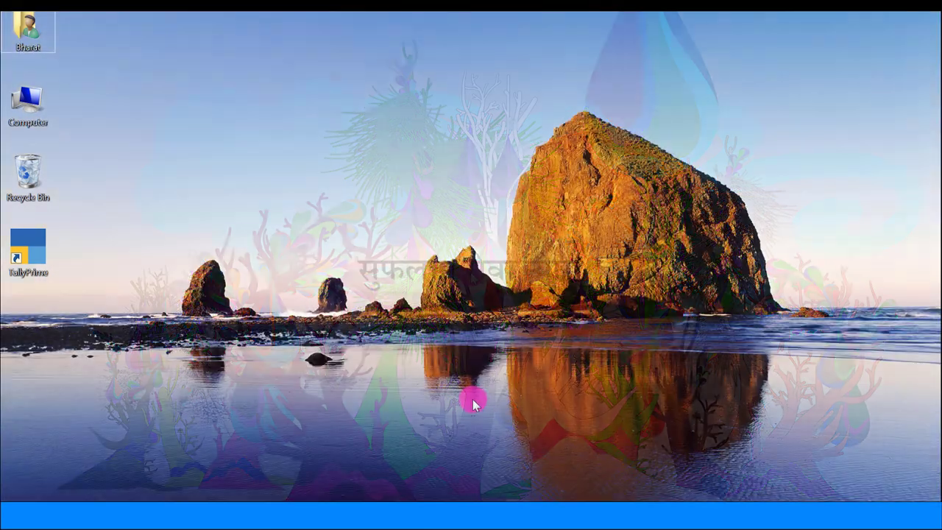
# Clear all pictures selected for the desktop background, choose only the one in the Windows group, save and close the Personalization window.
pyautogui.rightClick(291, 340)
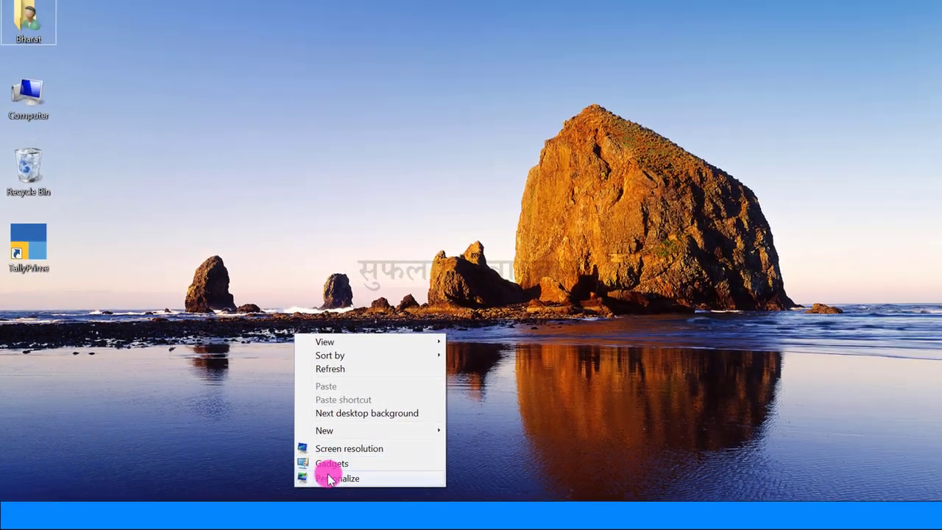
pyautogui.click(330, 479)
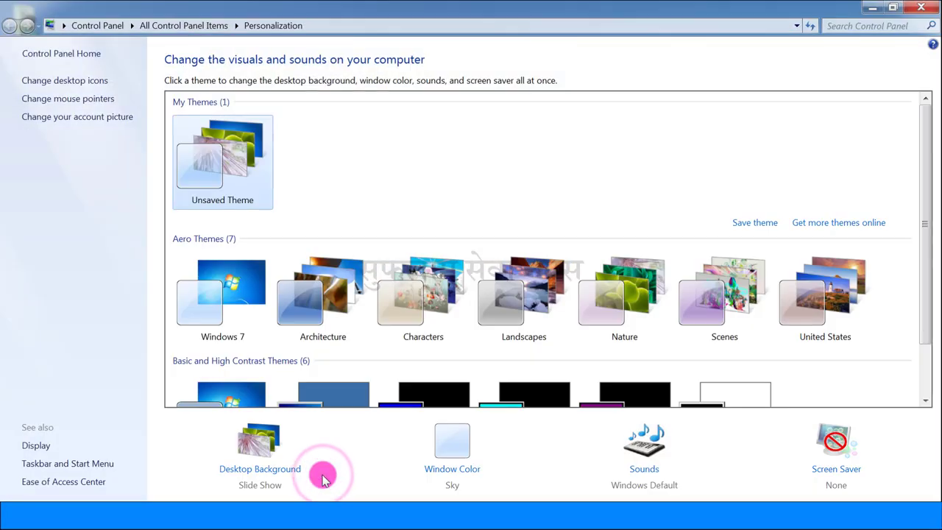
pyautogui.click(262, 469)
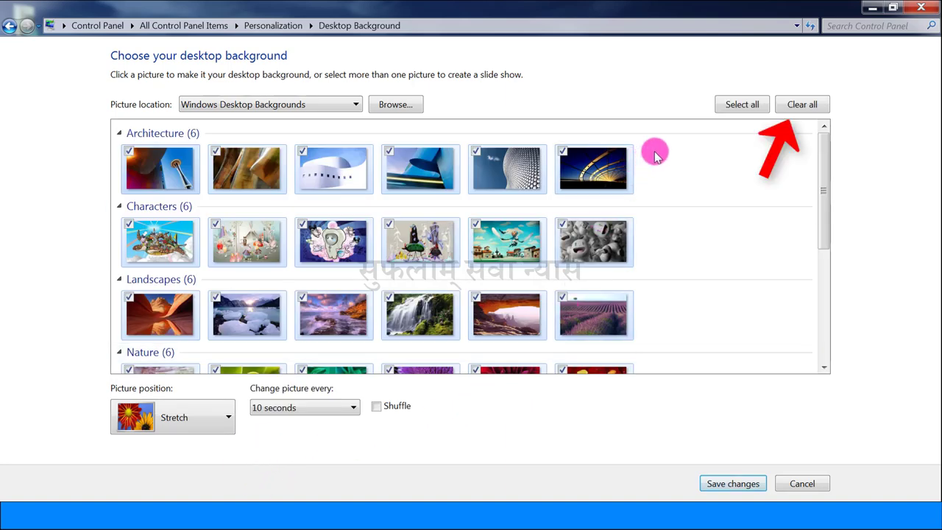
pyautogui.click(804, 108)
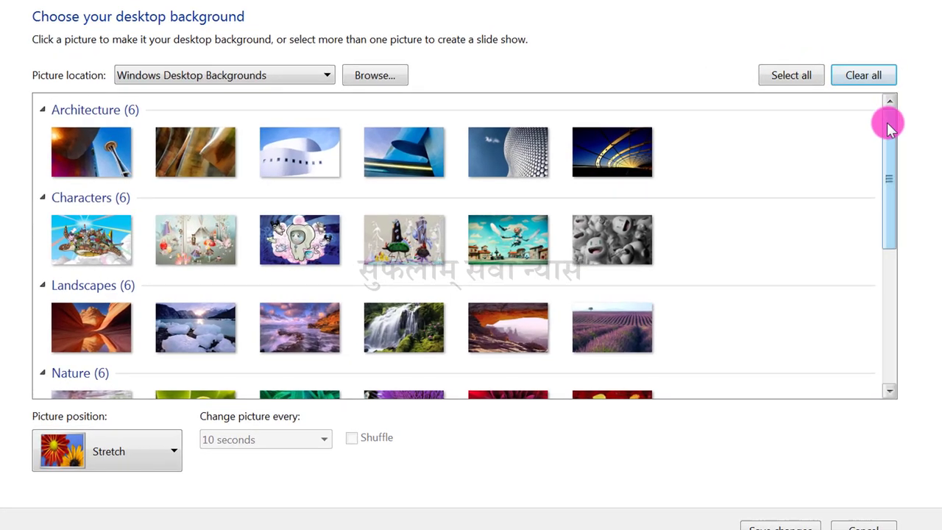
pyautogui.moveTo(886, 123); pyautogui.dragTo(876, 295)
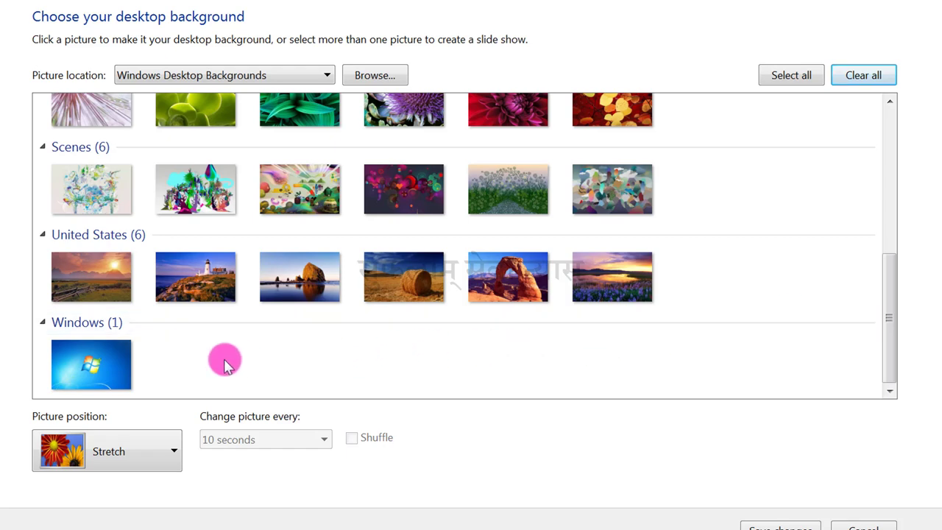
pyautogui.click(88, 366)
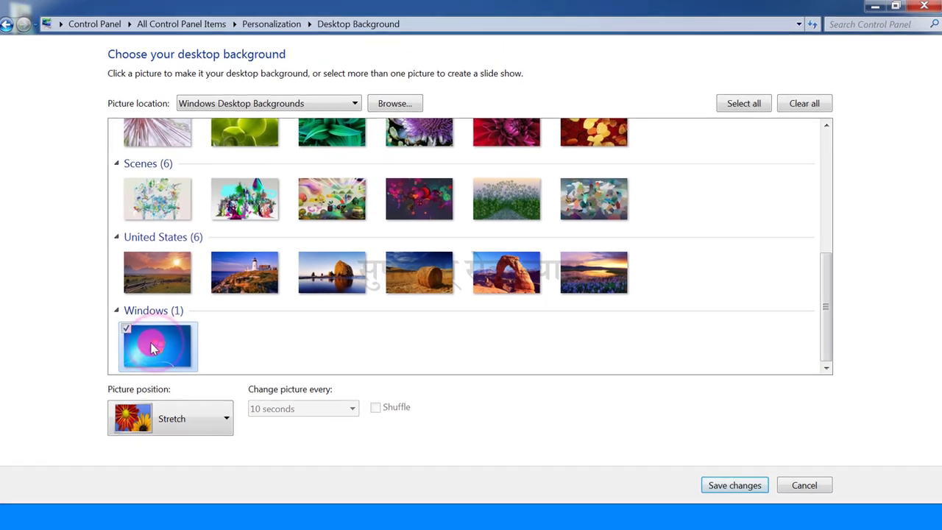
pyautogui.click(729, 484)
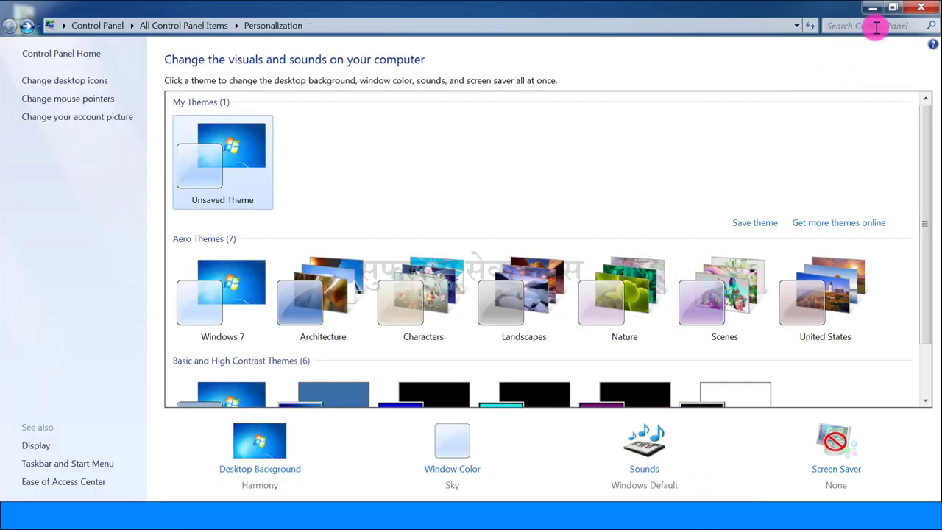
pyautogui.click(921, 6)
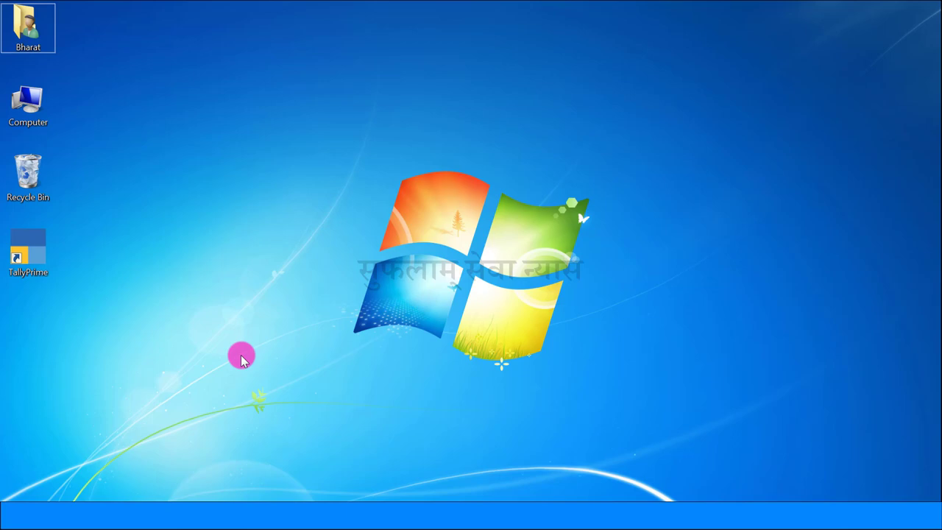
# Open the screen saver settings from the desktop's personalization options and choose the 3D Text screen saver.
pyautogui.rightClick(280, 318)
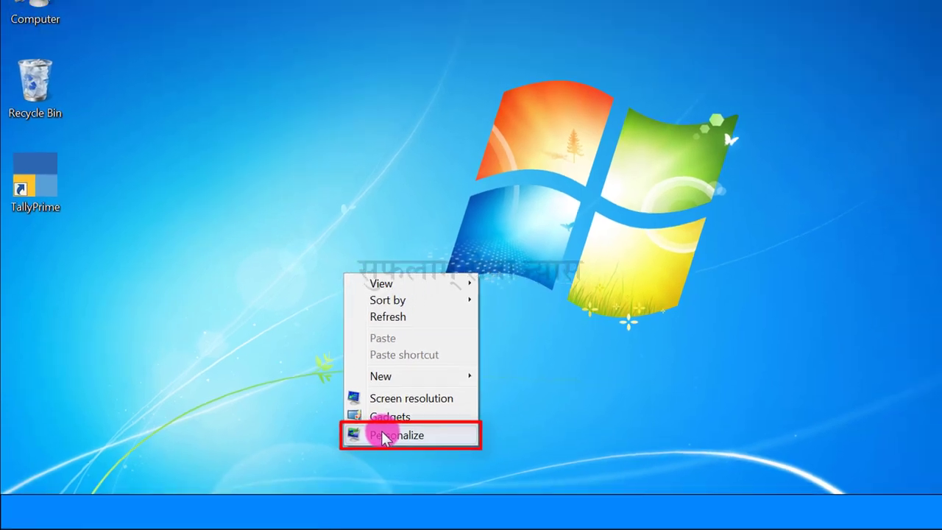
pyautogui.click(384, 437)
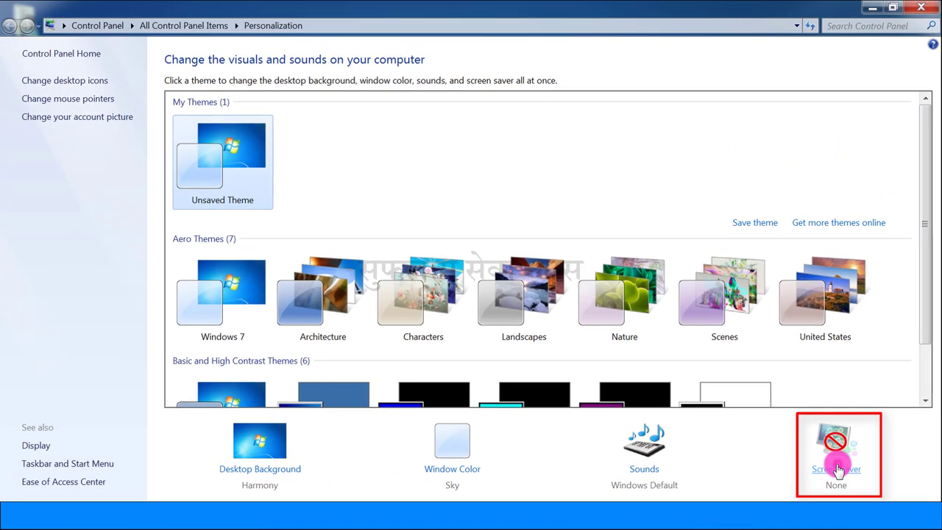
pyautogui.click(803, 449)
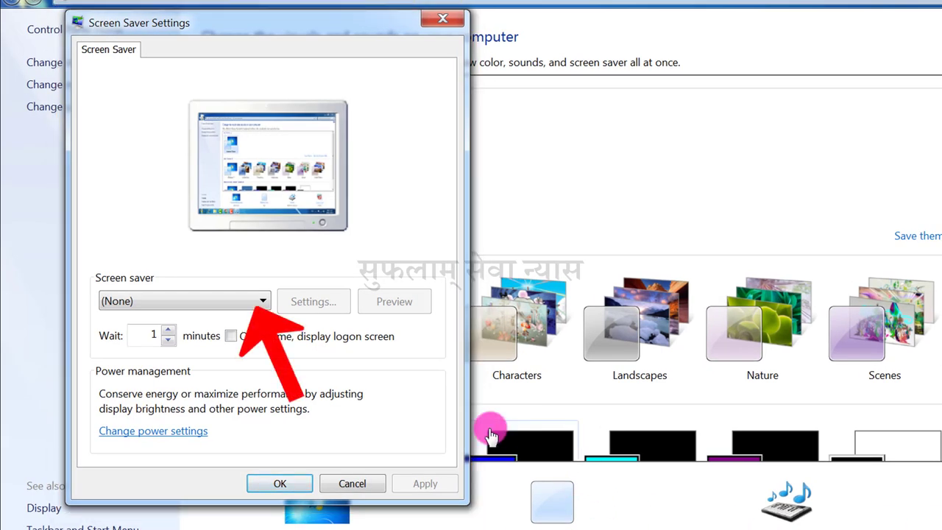
pyautogui.click(192, 301)
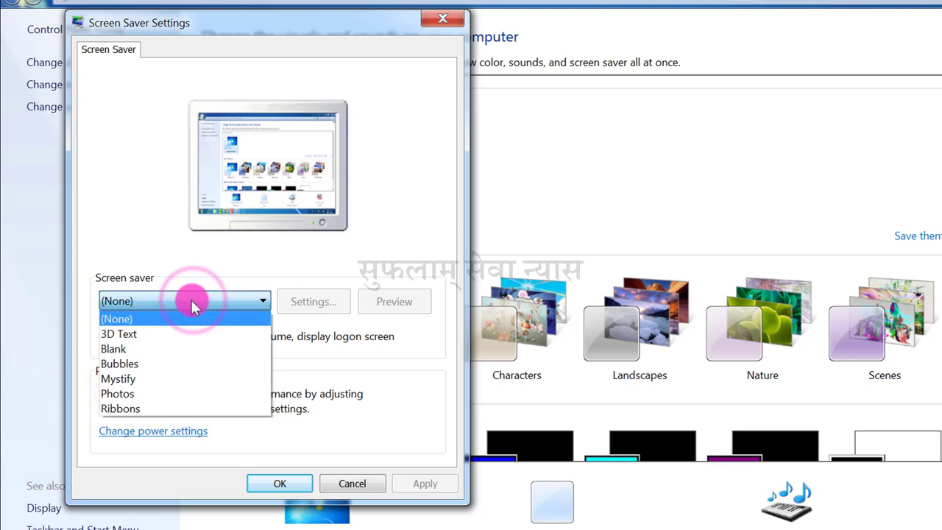
pyautogui.click(172, 335)
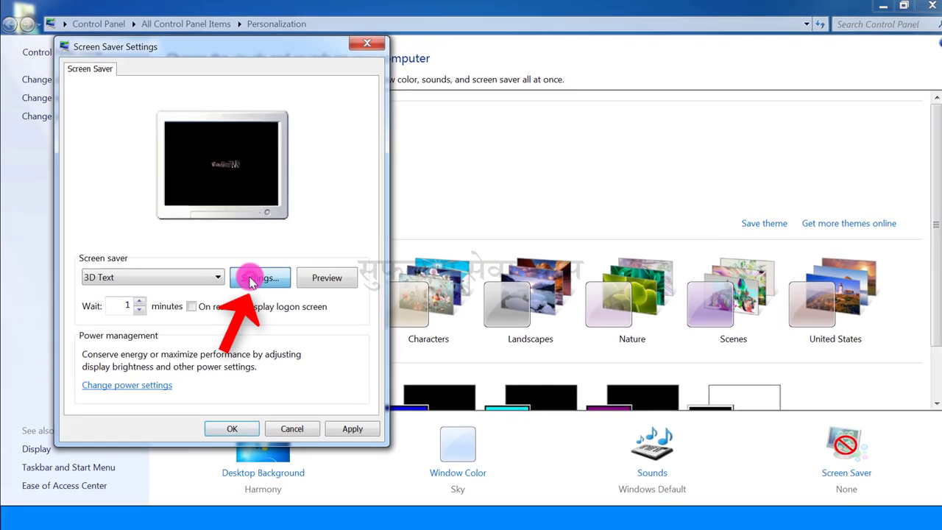
# Open the 3D Text screen saver's settings and set its custom text to "Sufalam".
pyautogui.click(293, 298)
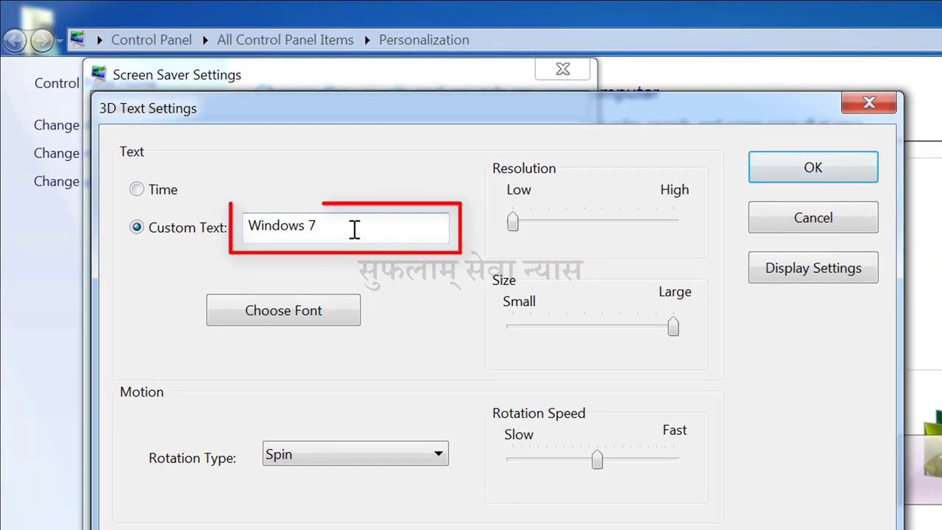
pyautogui.click(354, 230)
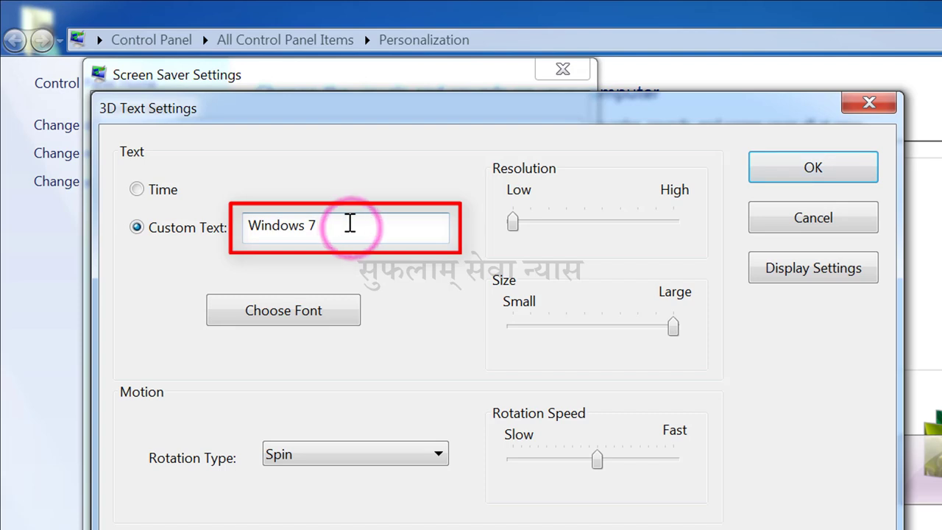
pyautogui.moveTo(346, 223); pyautogui.dragTo(250, 226)
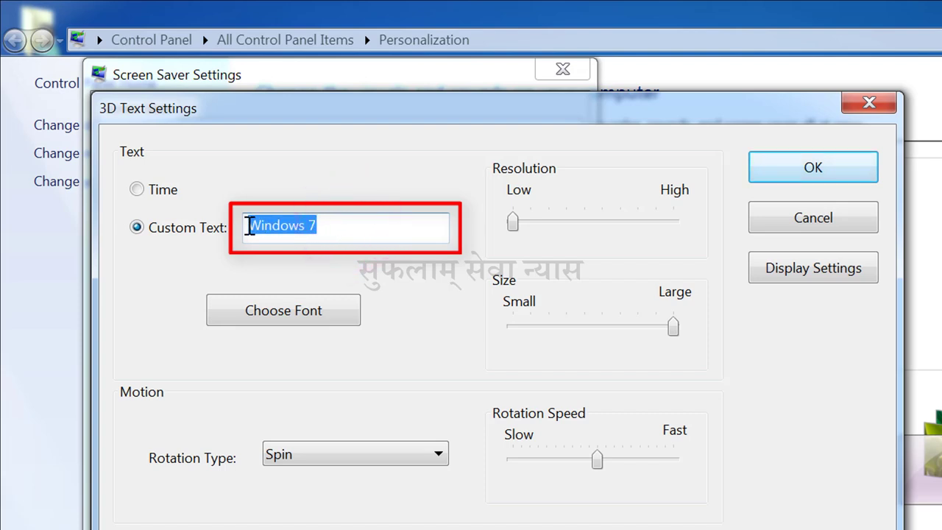
pyautogui.write('Sufalam')
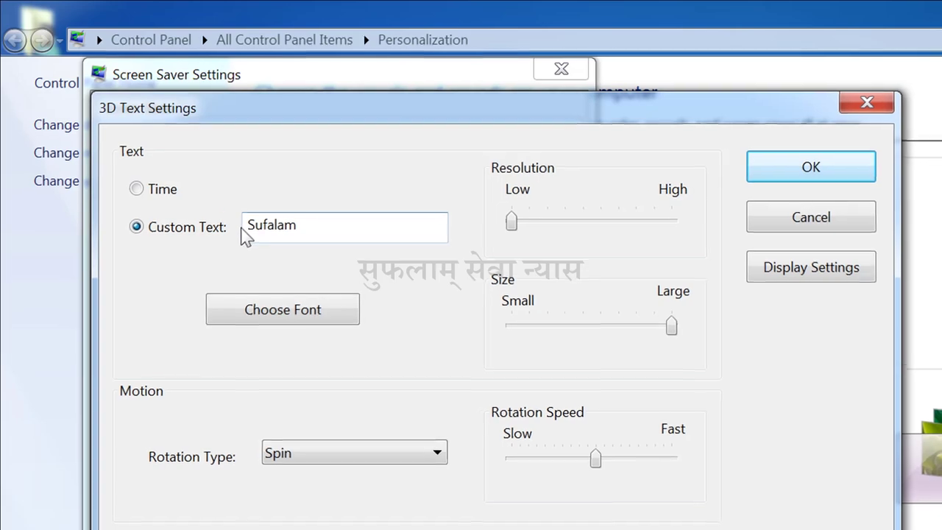
pyautogui.click(247, 236)
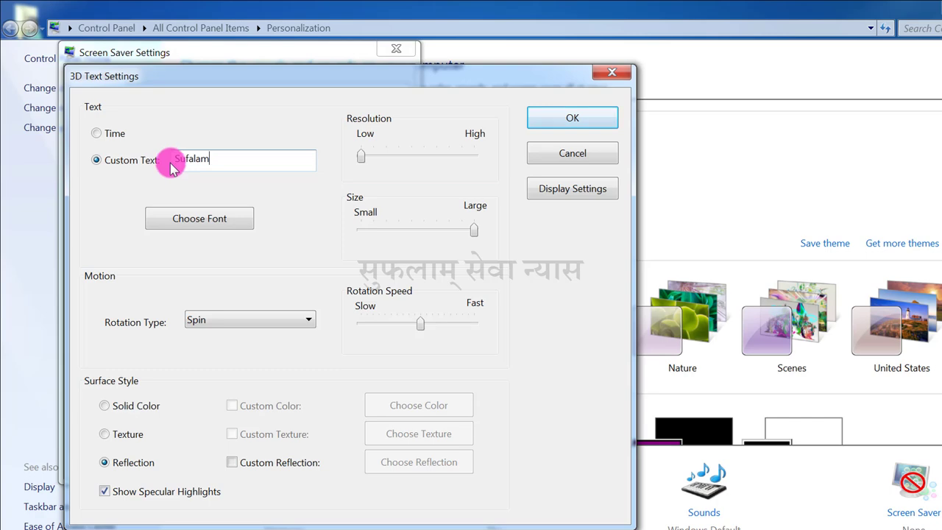
# Set the 3D text's font to Harlow Solid and confirm the font choice.
pyautogui.click(186, 221)
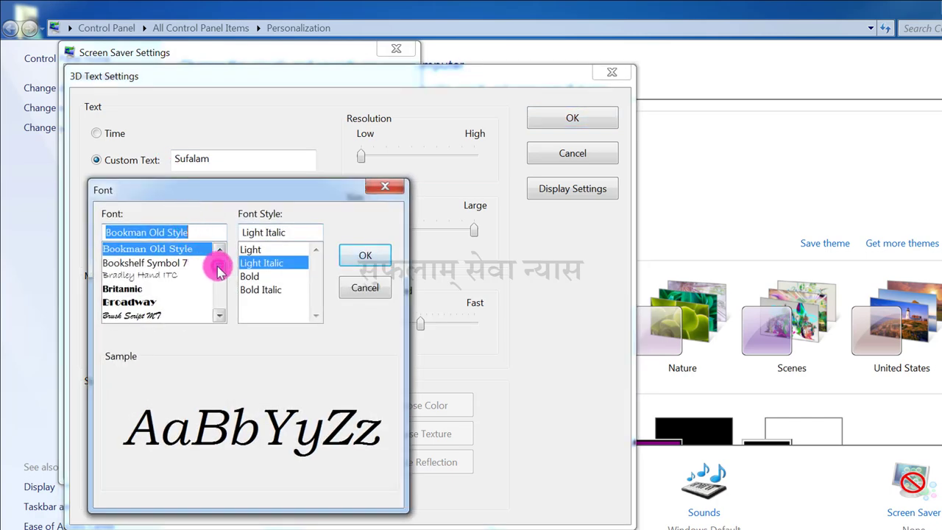
pyautogui.moveTo(218, 264)
pyautogui.mouseDown()
pyautogui.moveTo(221, 283)
pyautogui.moveTo(213, 277)
pyautogui.mouseUp()
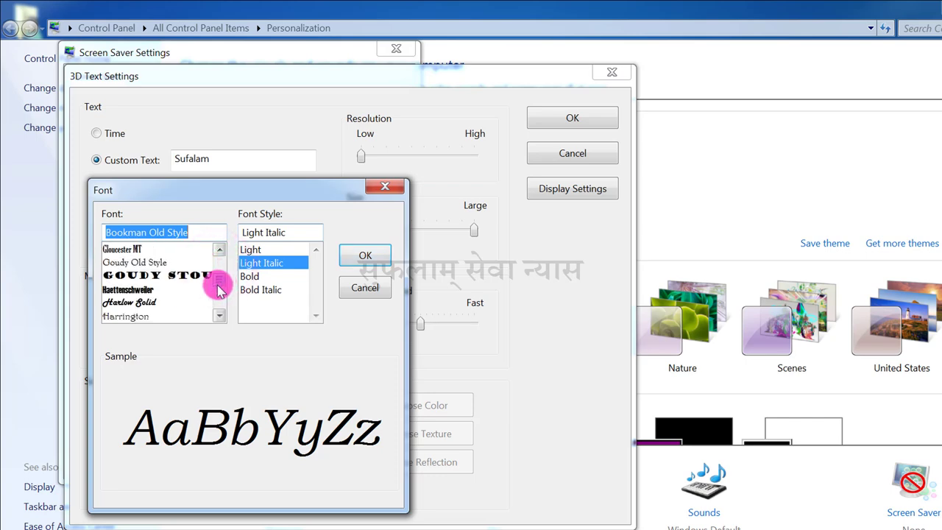
pyautogui.click(136, 301)
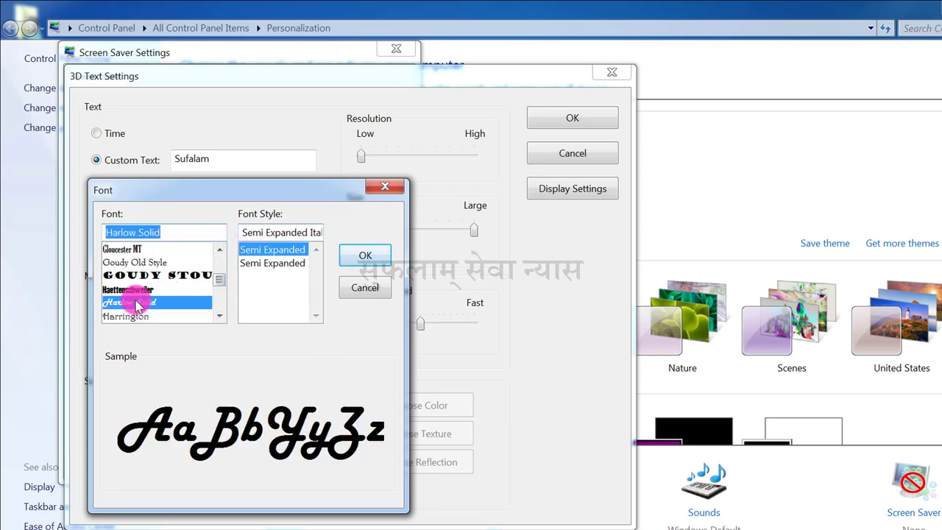
pyautogui.click(353, 254)
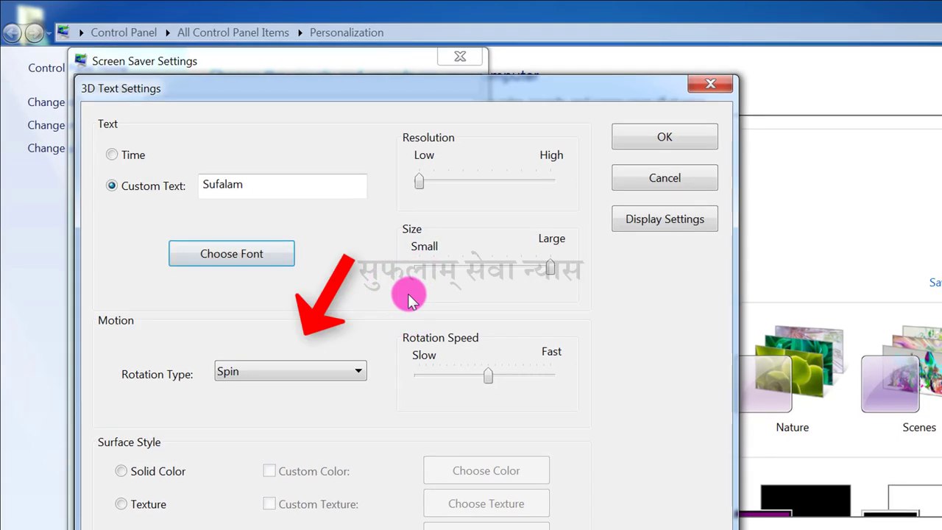
# Set the 3D text's resolution to about the middle, with Spin rotation, Large size and medium rotation speed, and save the text settings.
pyautogui.click(304, 370)
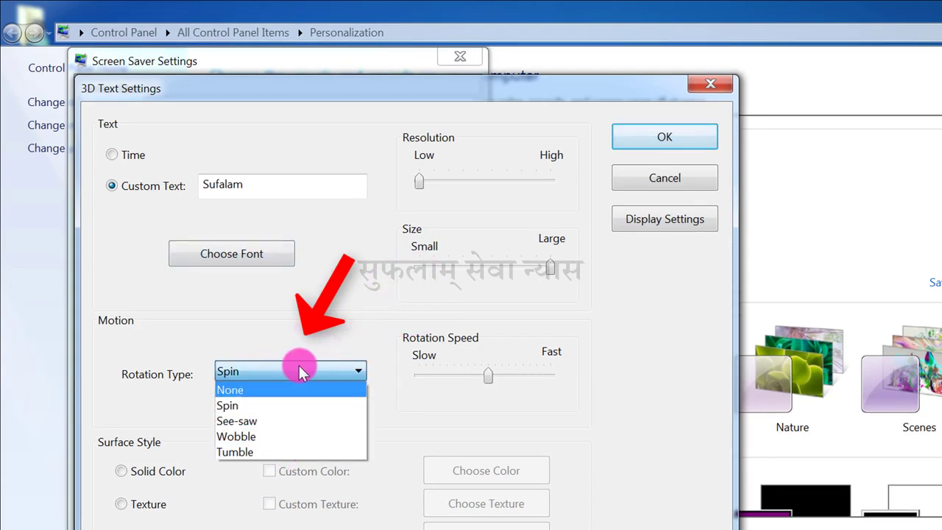
pyautogui.click(299, 368)
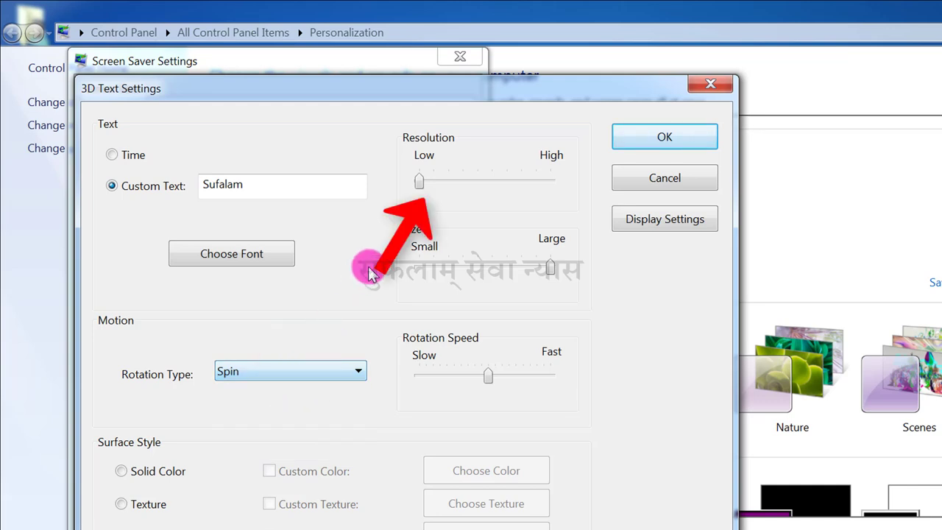
pyautogui.click(419, 183)
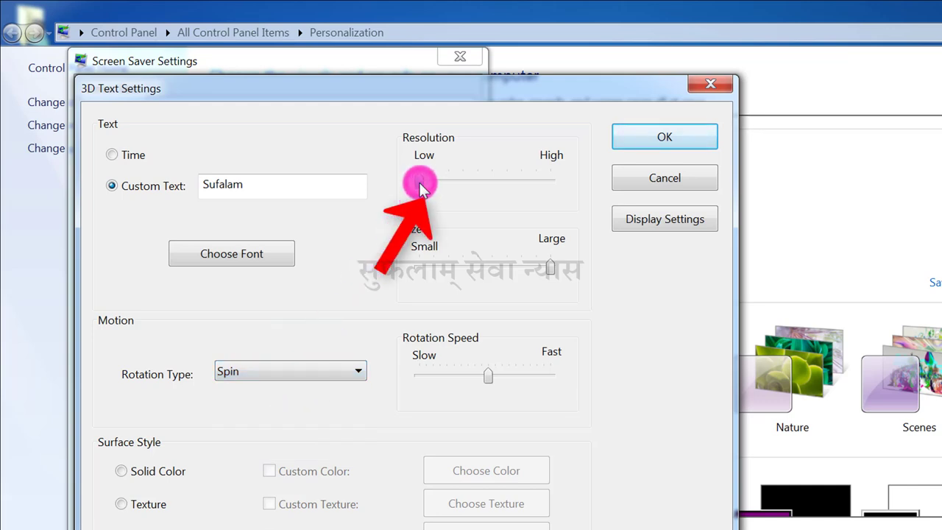
pyautogui.moveTo(420, 184)
pyautogui.mouseDown()
pyautogui.moveTo(564, 184)
pyautogui.moveTo(483, 187)
pyautogui.mouseUp()
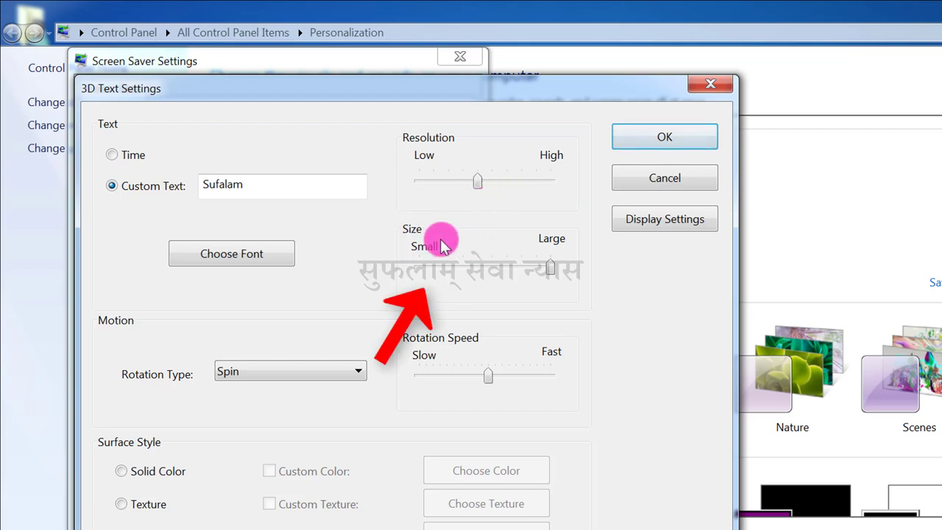
pyautogui.moveTo(552, 270)
pyautogui.mouseDown()
pyautogui.moveTo(449, 257)
pyautogui.moveTo(561, 272)
pyautogui.mouseUp()
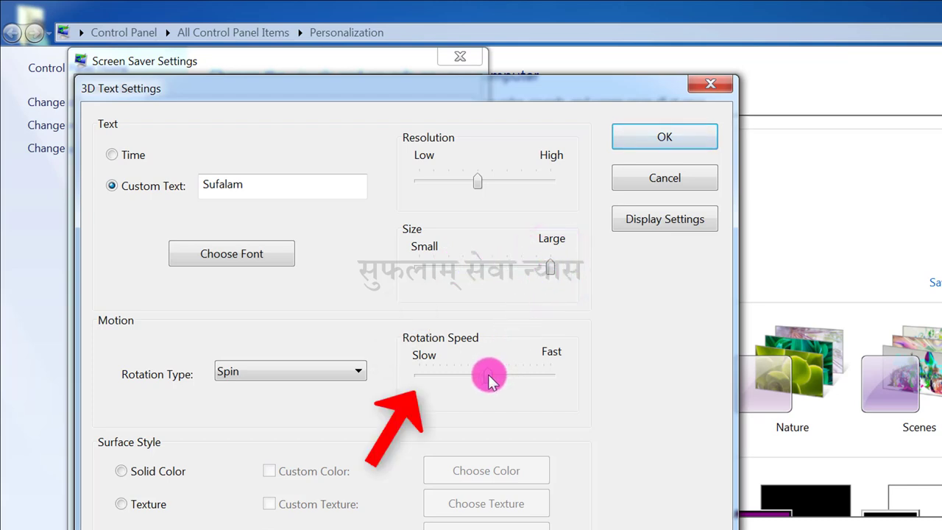
pyautogui.moveTo(488, 376)
pyautogui.mouseDown()
pyautogui.moveTo(454, 375)
pyautogui.moveTo(527, 376)
pyautogui.moveTo(488, 376)
pyautogui.mouseUp()
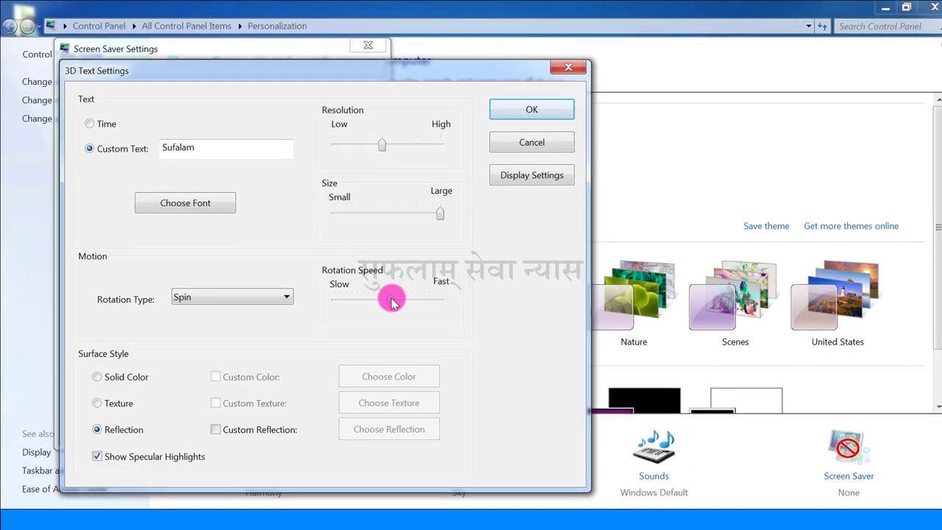
pyautogui.moveTo(388, 298); pyautogui.dragTo(388, 303)
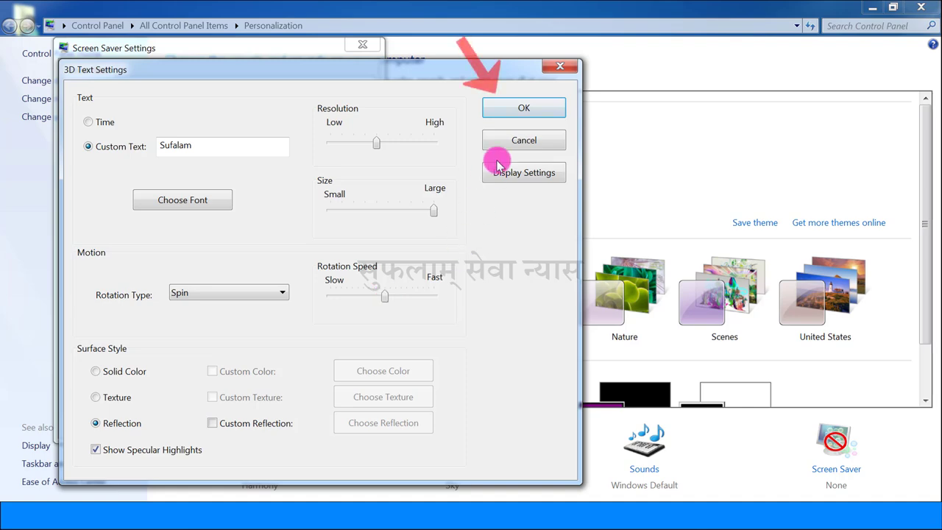
pyautogui.click(520, 111)
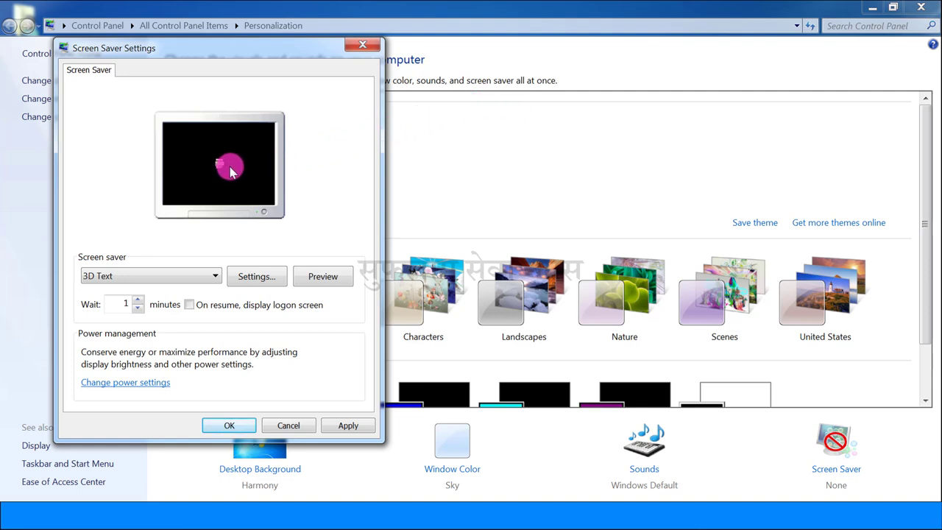
# Preview the 3D Text screen saver in full screen and leave the preview.
pyautogui.click(322, 278)
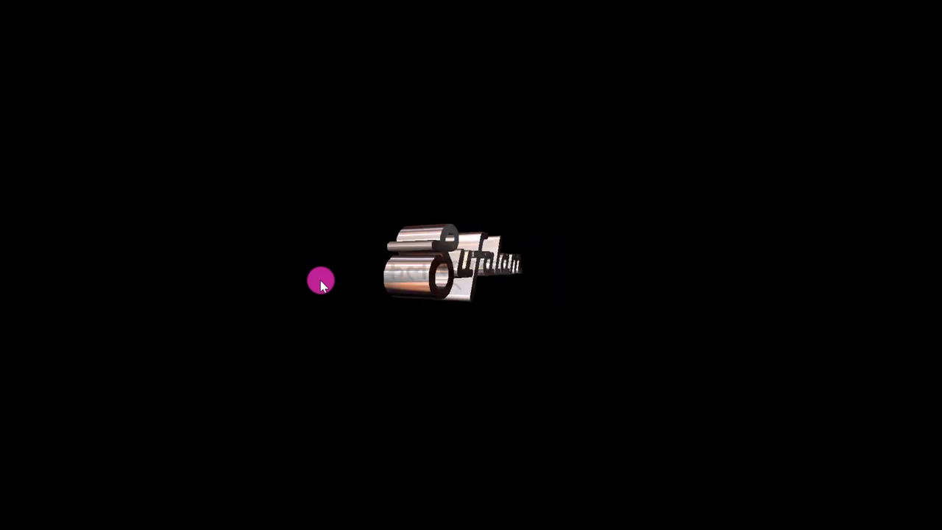
pyautogui.moveTo(313, 277)
pyautogui.click(188, 304)
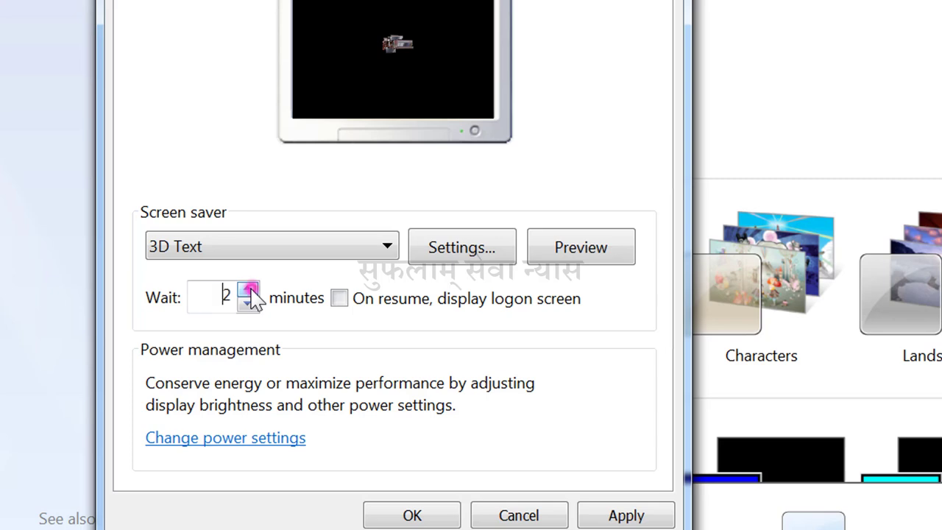
# Try raising the screen saver's wait time to 6 minutes and return it to 1 minute.
pyautogui.click(249, 292)
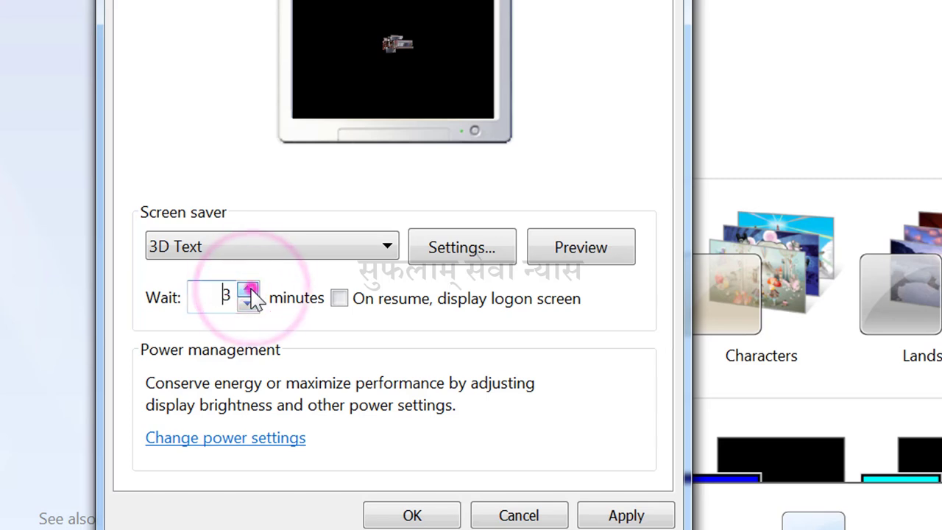
pyautogui.click(249, 292)
pyautogui.click(249, 293)
pyautogui.click(250, 293)
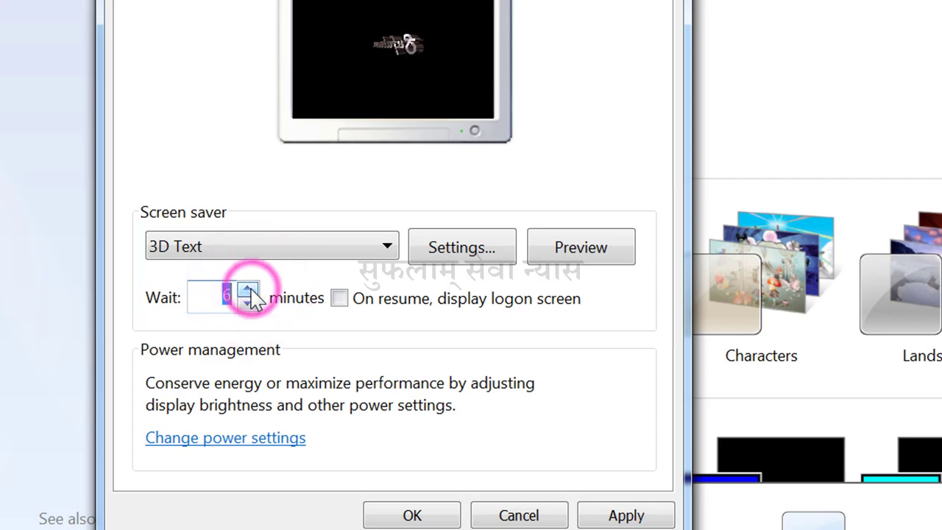
pyautogui.click(248, 304)
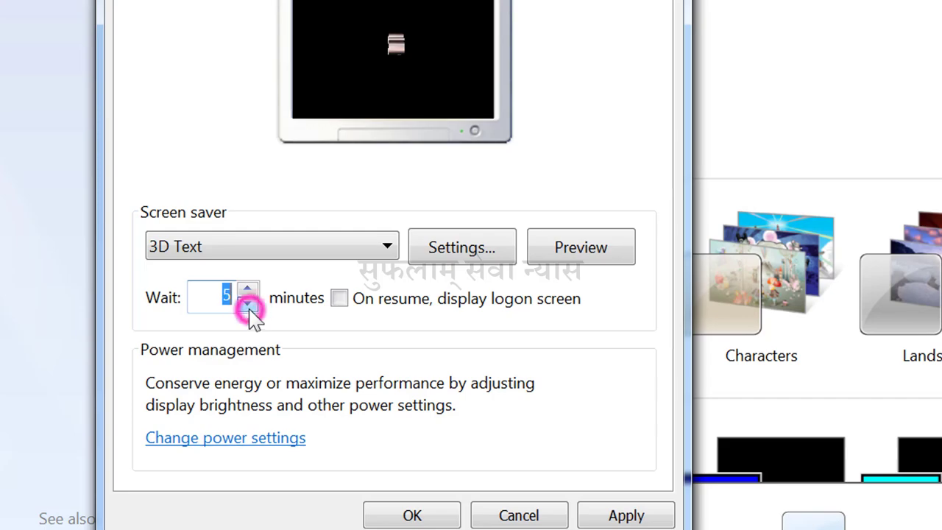
pyautogui.click(248, 304)
pyautogui.click(248, 304)
pyautogui.click(248, 304)
pyautogui.click(248, 304)
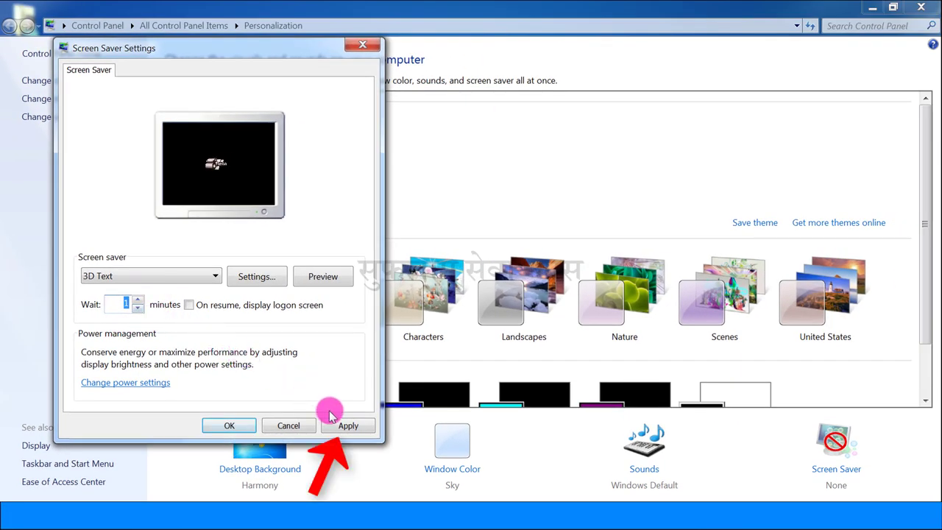
# Apply the screen saver settings, close the dialog, let the screen saver start by itself and dismiss it.
pyautogui.click(347, 426)
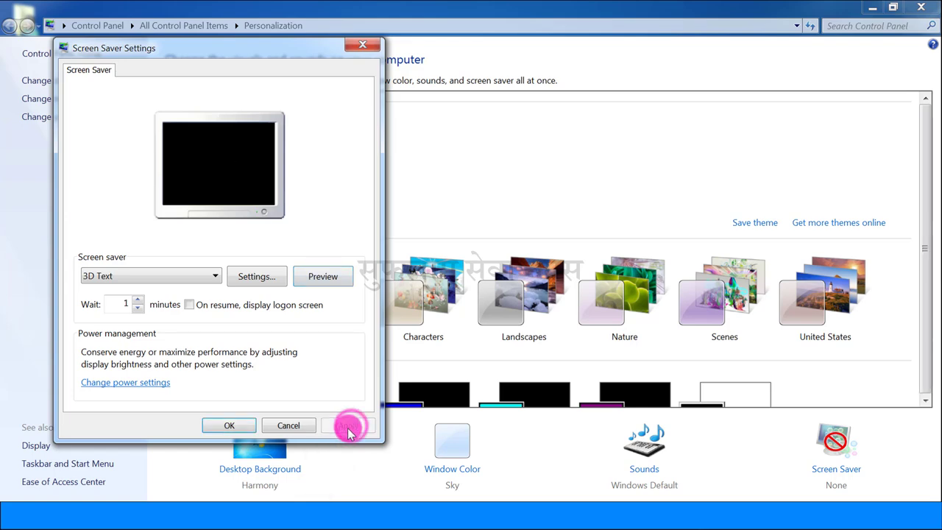
pyautogui.click(234, 427)
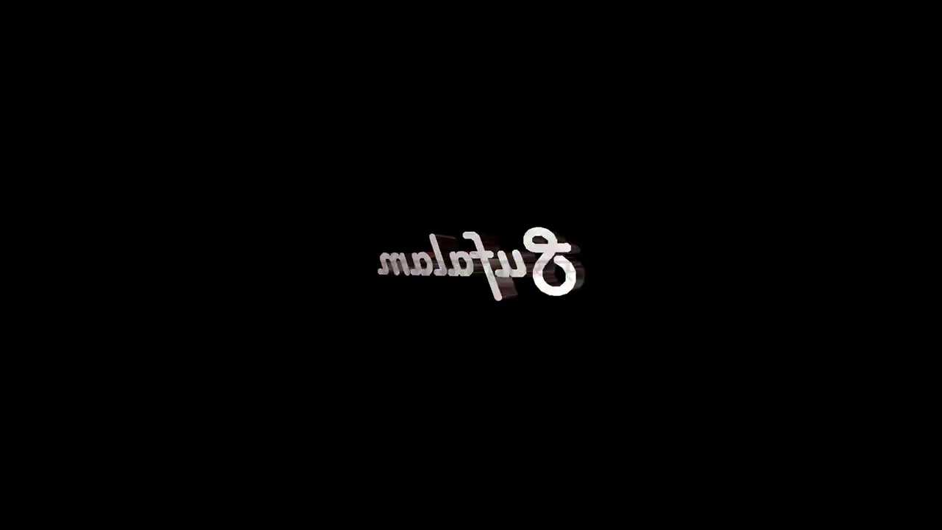
pyautogui.moveTo(533, 437)
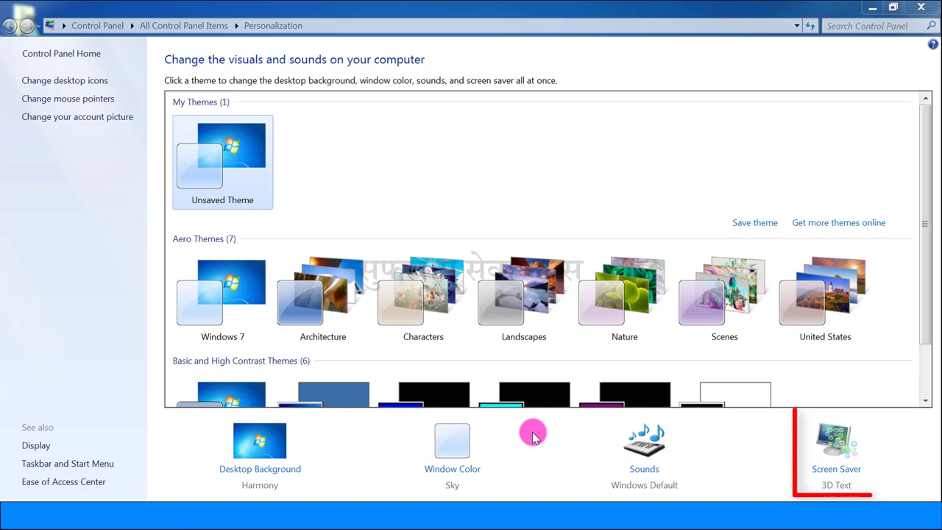
# Reopen the screen saver settings, turn on displaying the logon screen on resume, and save the change.
pyautogui.click(847, 449)
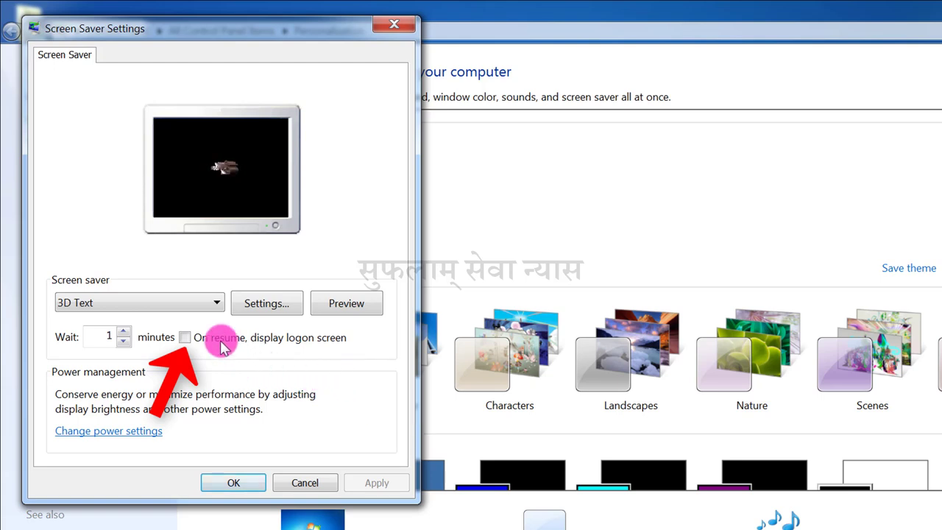
pyautogui.click(185, 338)
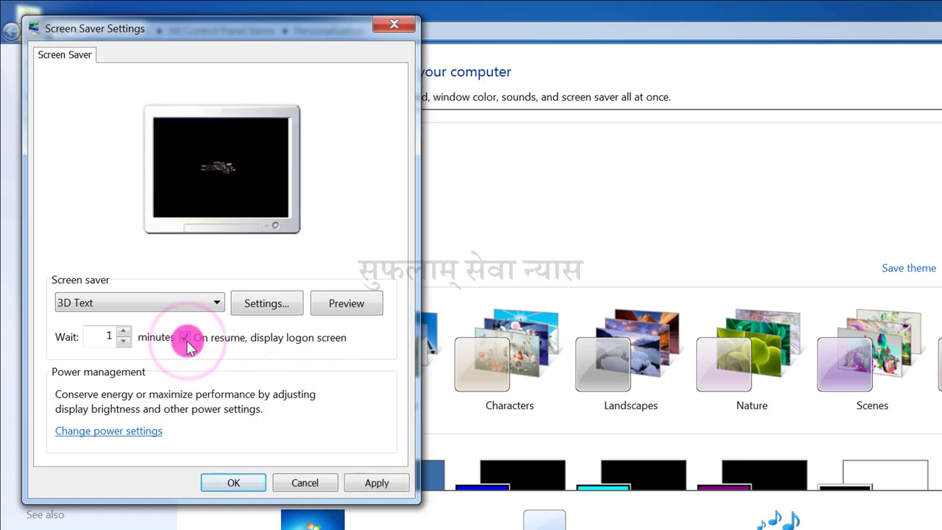
pyautogui.click(376, 483)
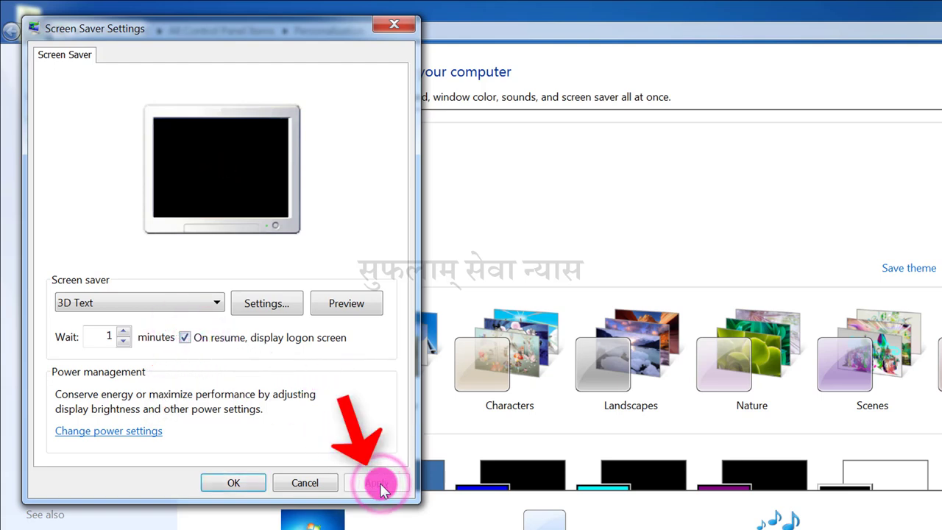
pyautogui.click(242, 488)
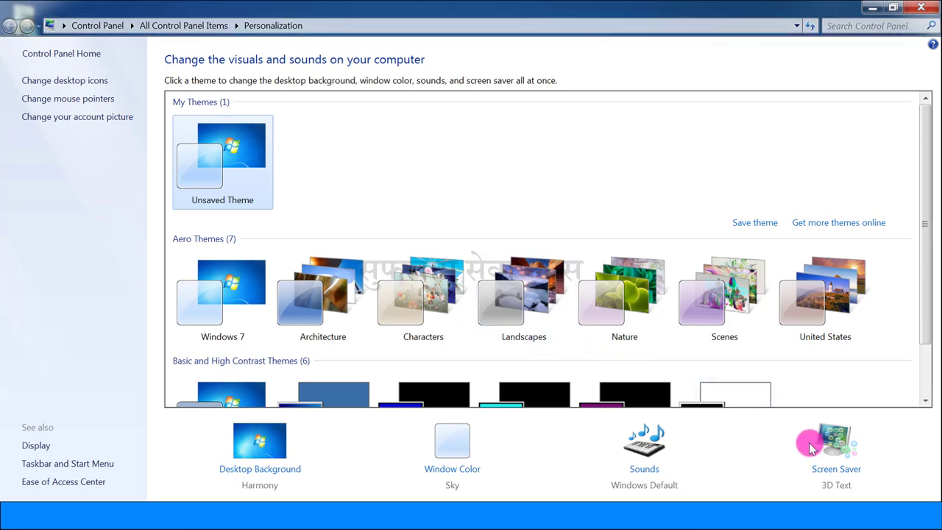
# Set the screen saver to (None), turn off displaying the logon screen on resume, and save the settings.
pyautogui.click(836, 471)
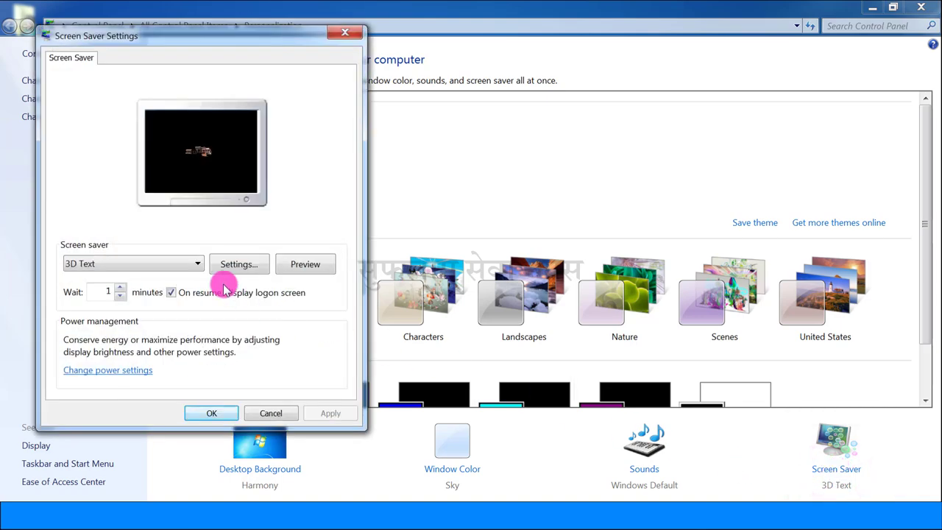
pyautogui.click(141, 259)
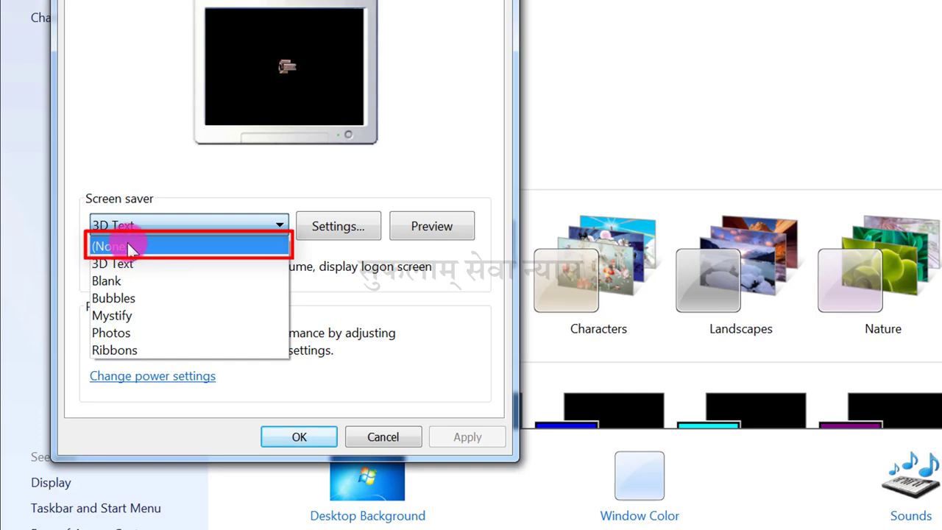
pyautogui.click(128, 249)
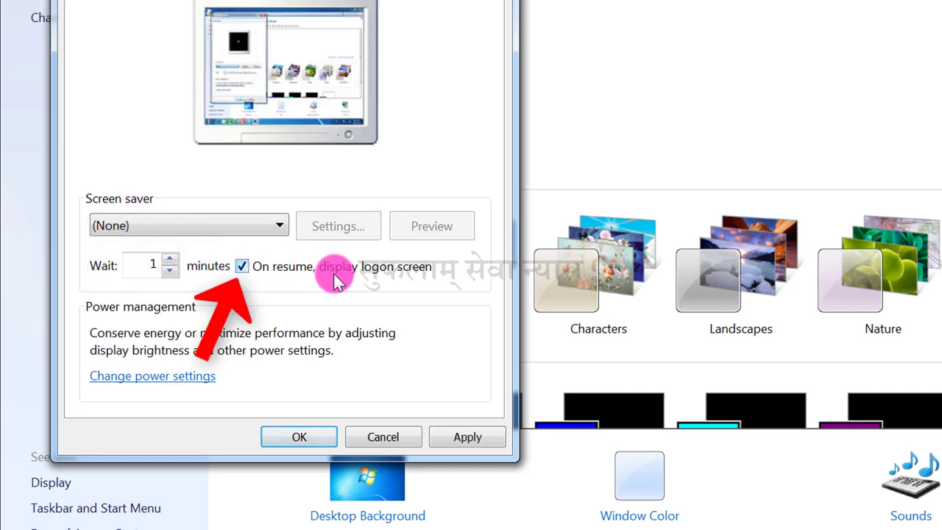
pyautogui.click(243, 267)
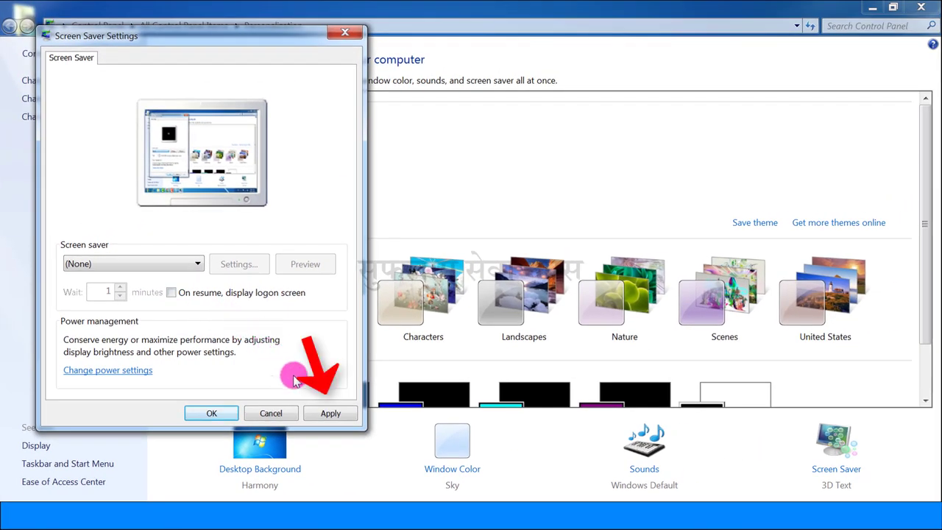
pyautogui.click(324, 413)
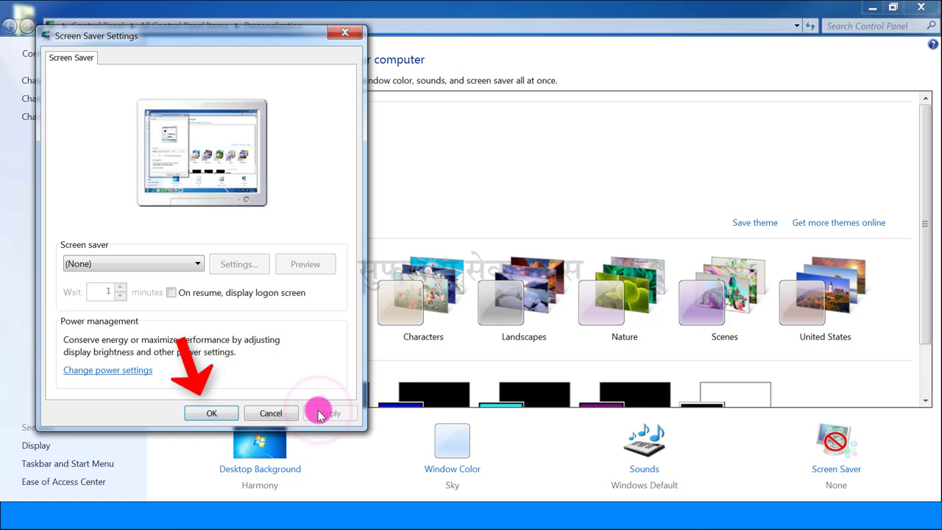
pyautogui.click(213, 414)
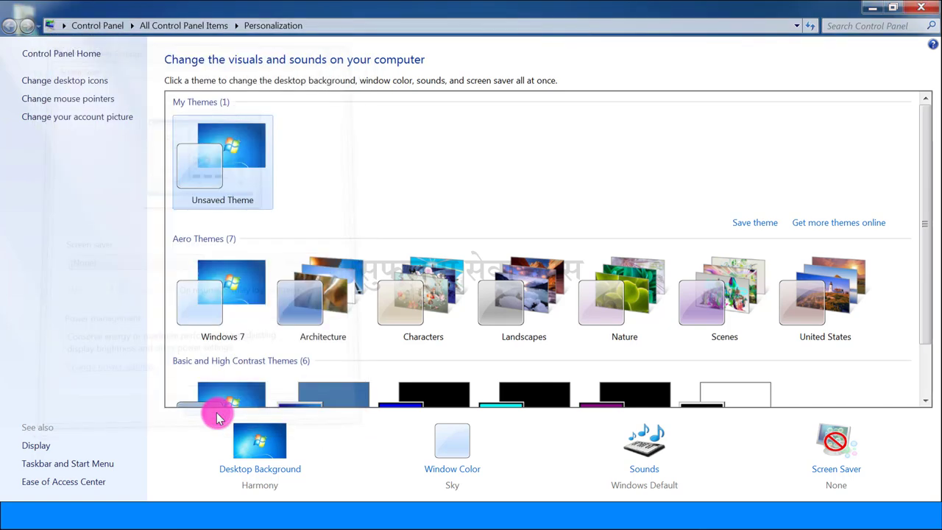